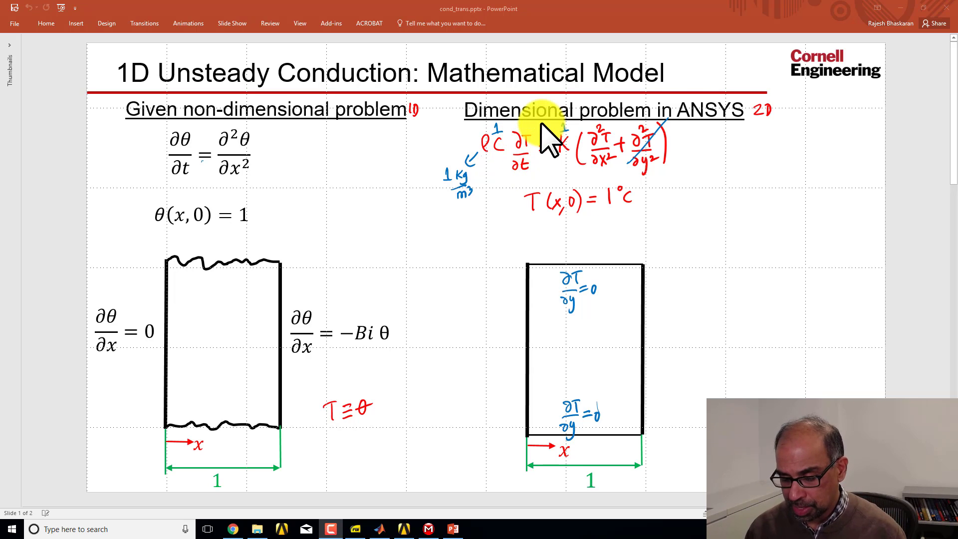
Handwrite the finite-difference form ∂T/∂t at i = (T_i^(n+1) − T_i^n)/Δt in green ink beside the dimensional heat equation
{"action": "left_click", "coordinate": [270, 25]}
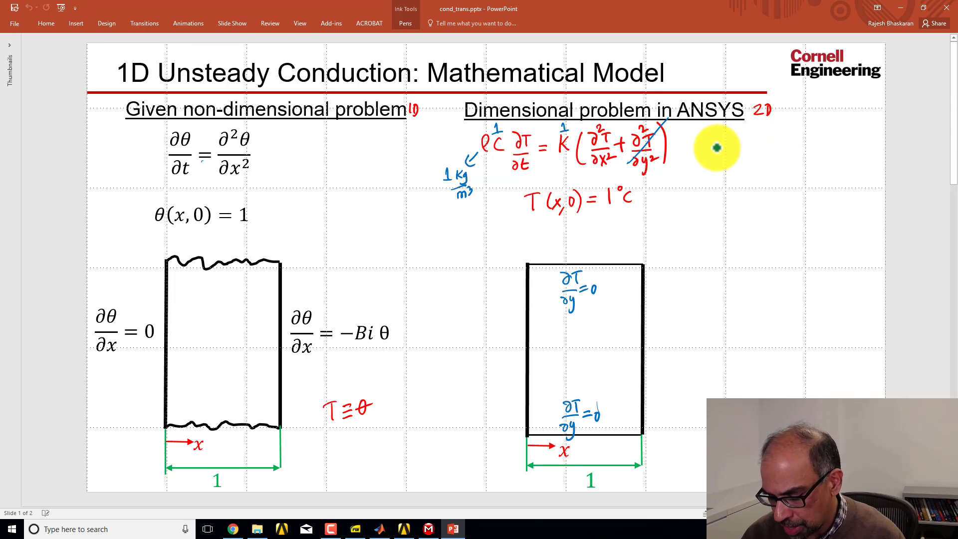
{"action": "mouse_move", "coordinate": [718, 144]}
{"action": "left_mouse_down"}
{"action": "mouse_move", "coordinate": [727, 142]}
{"action": "mouse_move", "coordinate": [712, 160]}
{"action": "mouse_move", "coordinate": [718, 175]}
{"action": "mouse_move", "coordinate": [756, 152]}
{"action": "left_mouse_up"}
{"action": "mouse_move", "coordinate": [747, 159]}
{"action": "left_mouse_down"}
{"action": "mouse_move", "coordinate": [757, 158]}
{"action": "mouse_move", "coordinate": [742, 189]}
{"action": "left_mouse_up"}
{"action": "left_click_drag", "start_coordinate": [780, 133], "coordinate": [780, 149]}
{"action": "left_click_drag", "start_coordinate": [772, 134], "coordinate": [786, 130]}
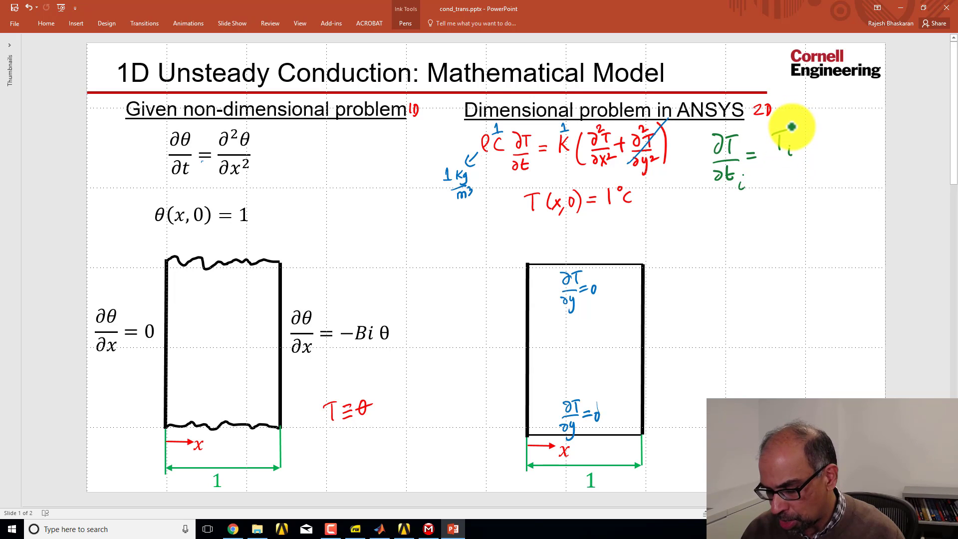
{"action": "left_click_drag", "start_coordinate": [797, 133], "coordinate": [807, 128]}
{"action": "left_click_drag", "start_coordinate": [806, 126], "coordinate": [806, 131]}
{"action": "mouse_move", "coordinate": [809, 124]}
{"action": "left_mouse_down"}
{"action": "mouse_move", "coordinate": [817, 143]}
{"action": "mouse_move", "coordinate": [840, 132]}
{"action": "mouse_move", "coordinate": [841, 155]}
{"action": "left_mouse_up"}
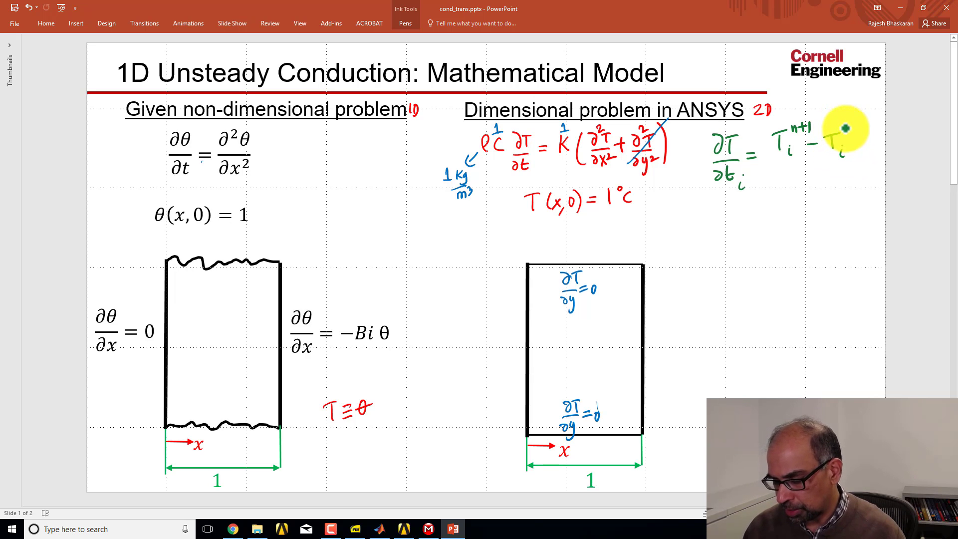
{"action": "left_click_drag", "start_coordinate": [846, 129], "coordinate": [853, 128]}
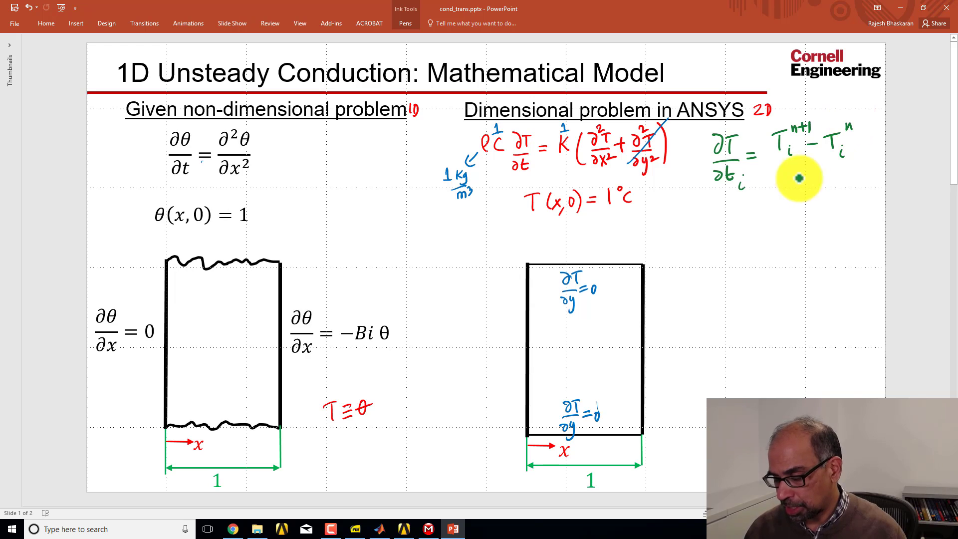
{"action": "left_click_drag", "start_coordinate": [784, 168], "coordinate": [851, 166]}
{"action": "mouse_move", "coordinate": [804, 188]}
{"action": "left_mouse_down"}
{"action": "mouse_move", "coordinate": [825, 186]}
{"action": "mouse_move", "coordinate": [830, 176]}
{"action": "left_mouse_up"}
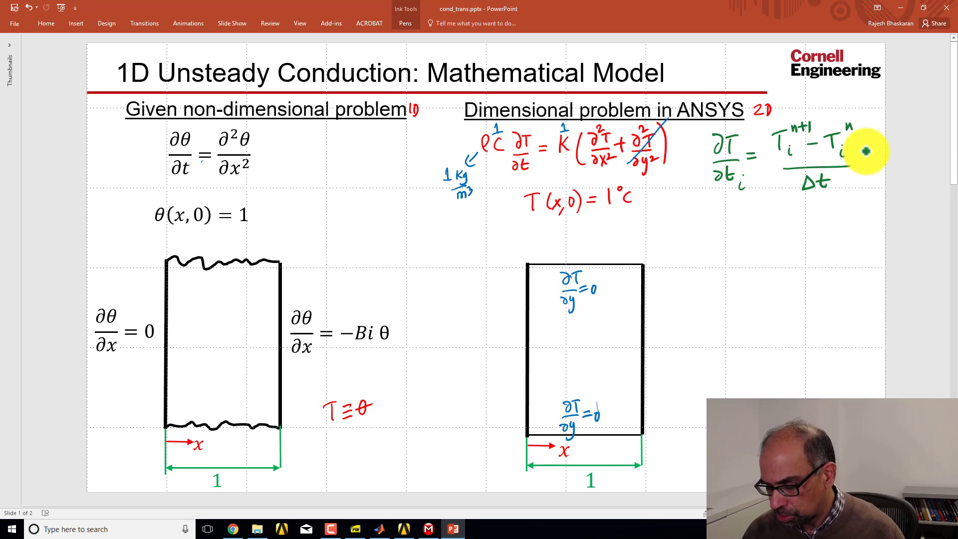
Complete the green handwritten time-derivative equation with a plus sign and the word "Error" beneath it
{"action": "left_click_drag", "start_coordinate": [868, 158], "coordinate": [872, 159]}
{"action": "left_click_drag", "start_coordinate": [865, 152], "coordinate": [865, 165]}
{"action": "left_click_drag", "start_coordinate": [786, 213], "coordinate": [830, 217]}
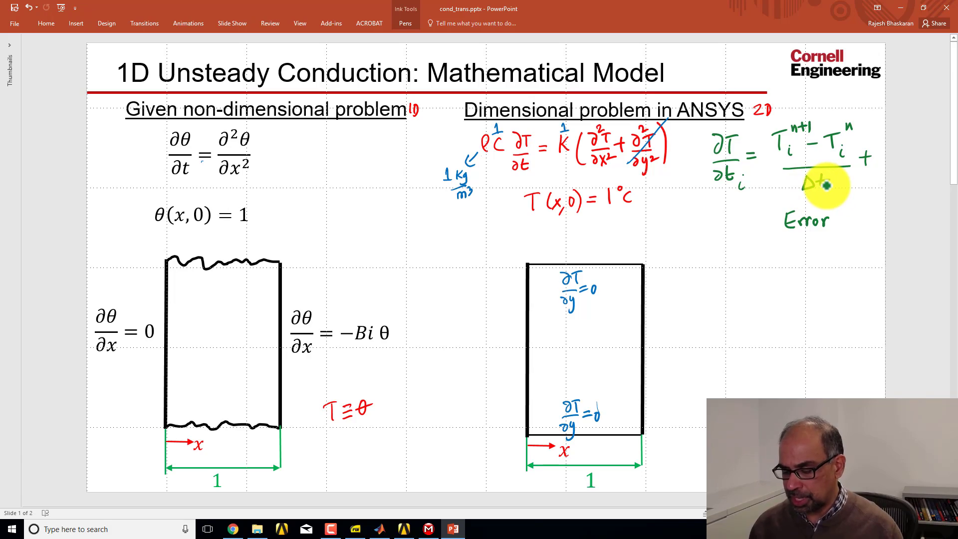
Switch to ANSYS Mechanical and configure Analysis Settings with auto time stepping off and a step end time of 0.01 s
{"action": "key", "text": "alt+Tab"}
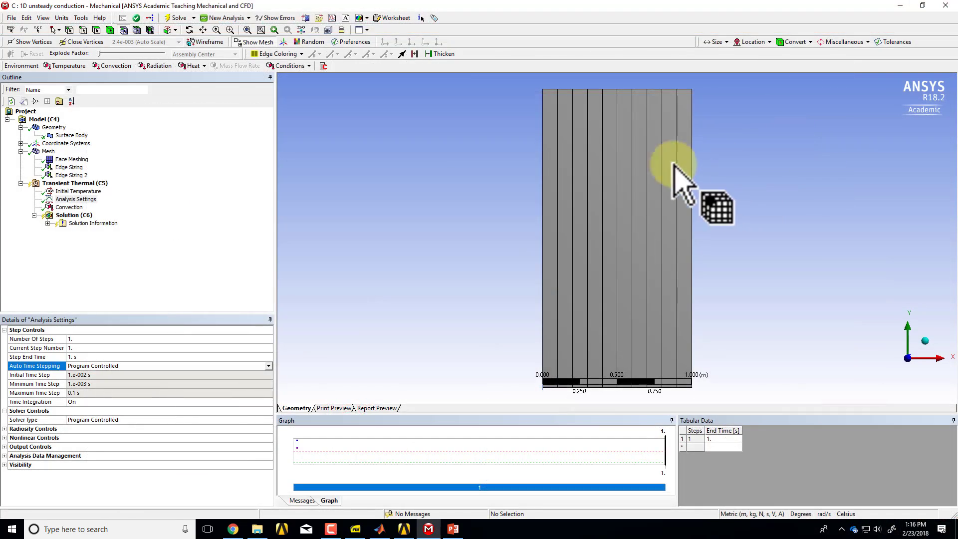
{"action": "left_click", "coordinate": [75, 200]}
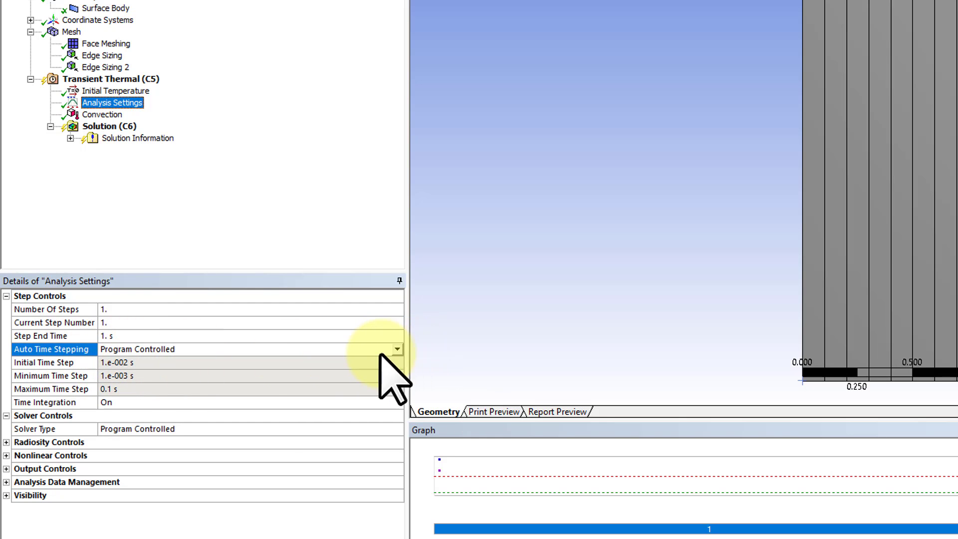
{"action": "left_click", "coordinate": [397, 349]}
{"action": "left_click", "coordinate": [345, 379]}
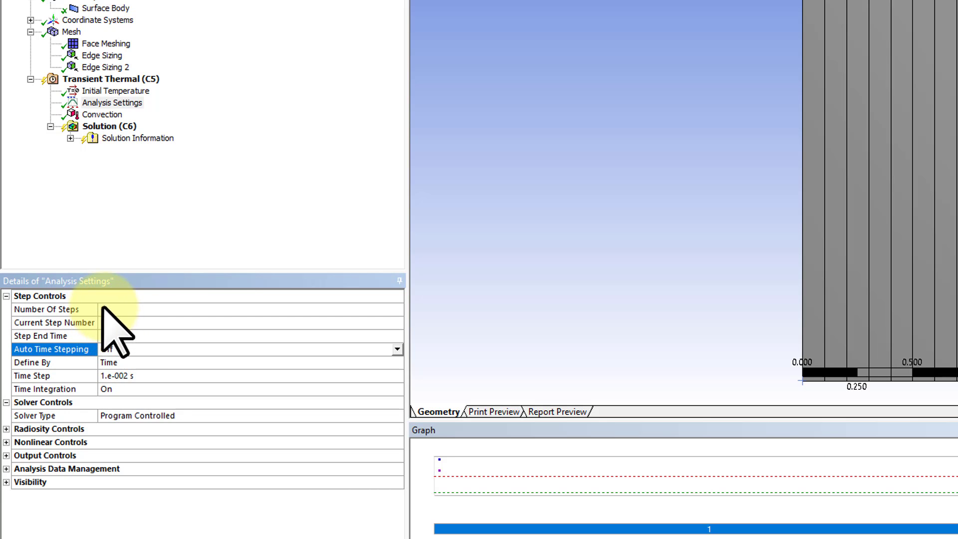
{"action": "left_click", "coordinate": [122, 336]}
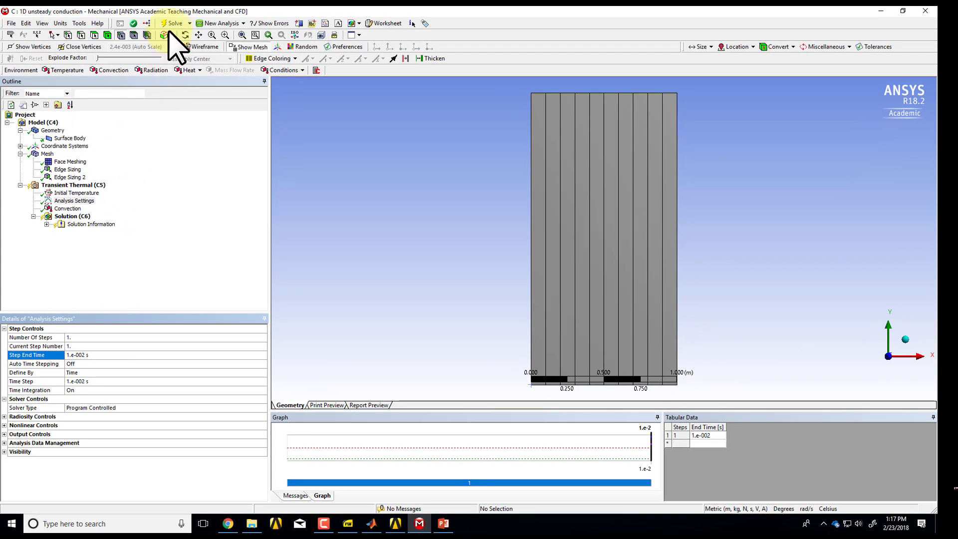
Solve the transient thermal analysis for the single time step
{"action": "left_click", "coordinate": [174, 23]}
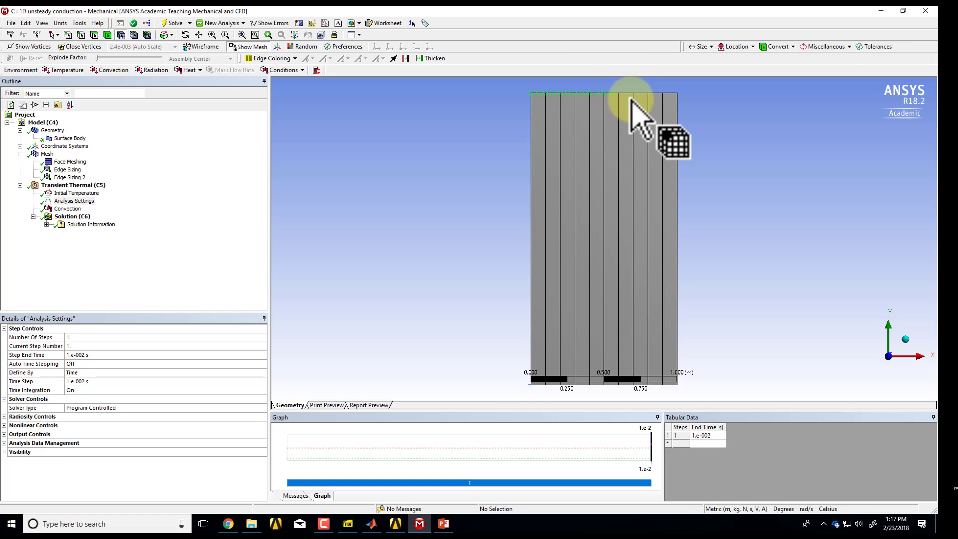
{"action": "left_click_drag", "start_coordinate": [630, 98], "coordinate": [619, 98]}
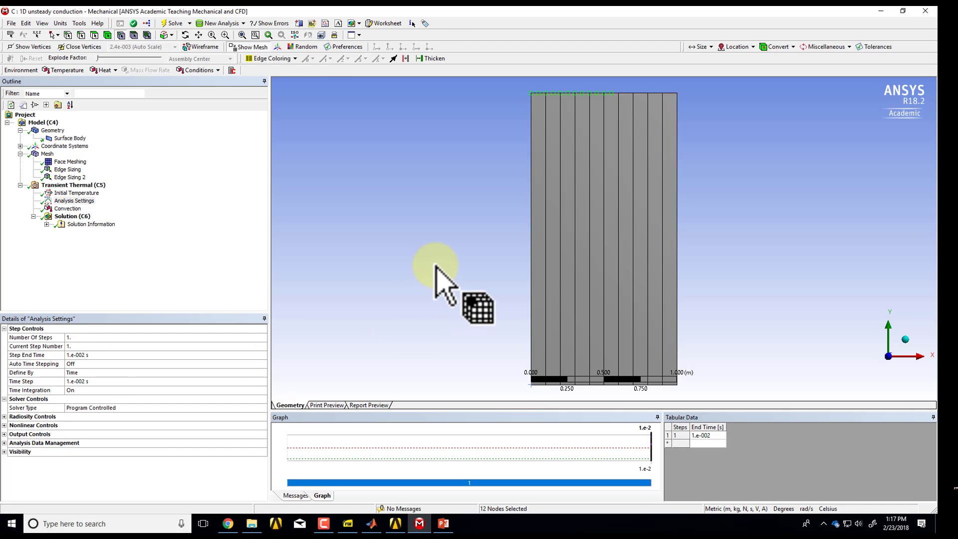
{"action": "left_click", "coordinate": [443, 279]}
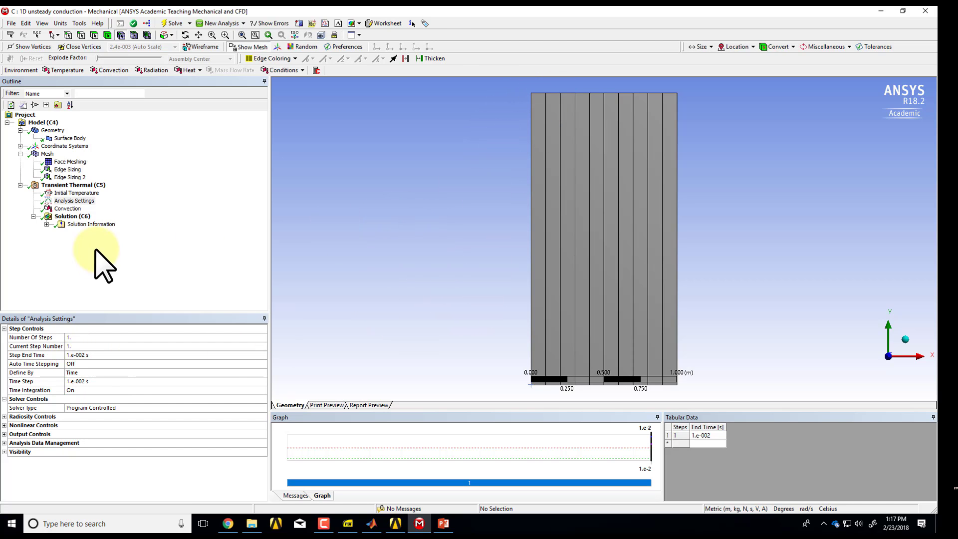
Add a Temperature result for all bodies to the solution and evaluate it
{"action": "left_click", "coordinate": [72, 216]}
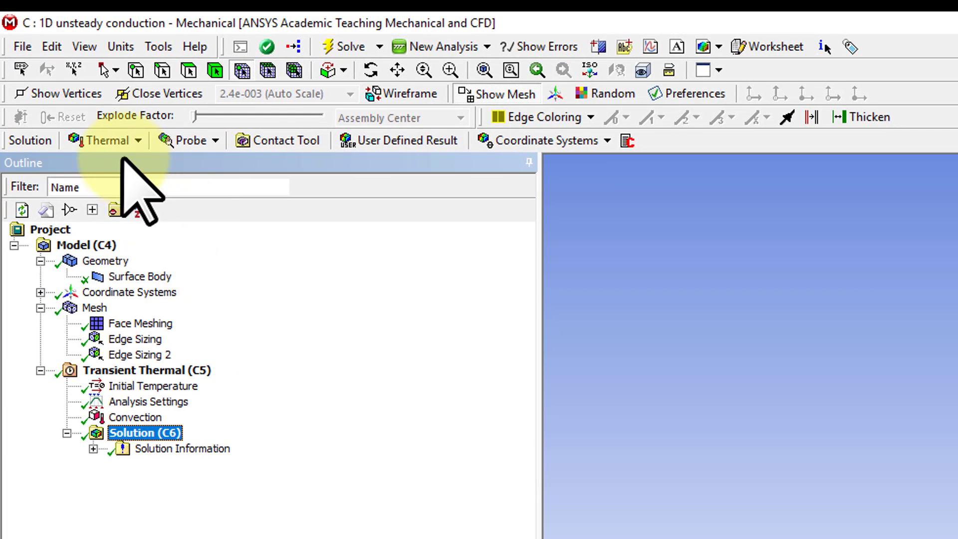
{"action": "left_click", "coordinate": [74, 93]}
{"action": "left_click", "coordinate": [114, 171]}
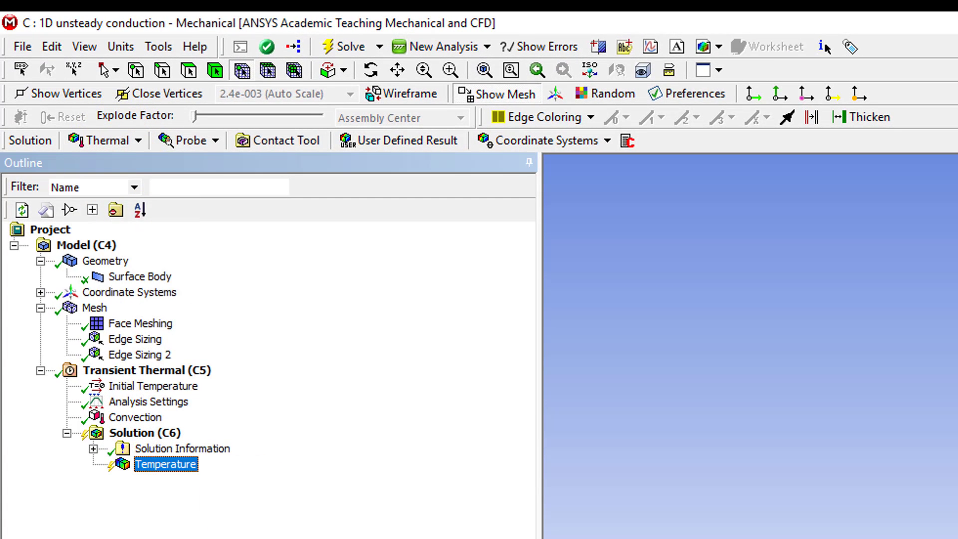
{"action": "right_click", "coordinate": [167, 464]}
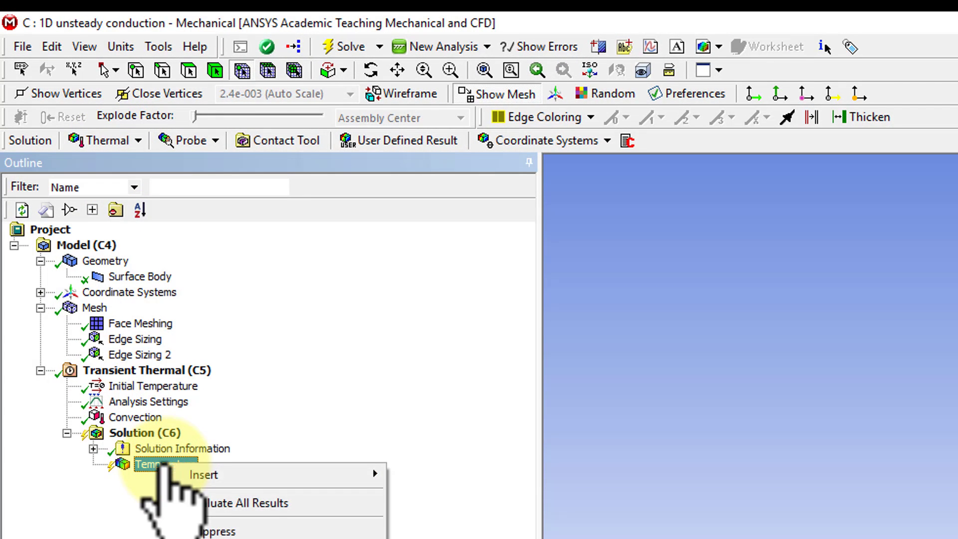
{"action": "left_click", "coordinate": [210, 503]}
{"action": "left_click", "coordinate": [181, 467]}
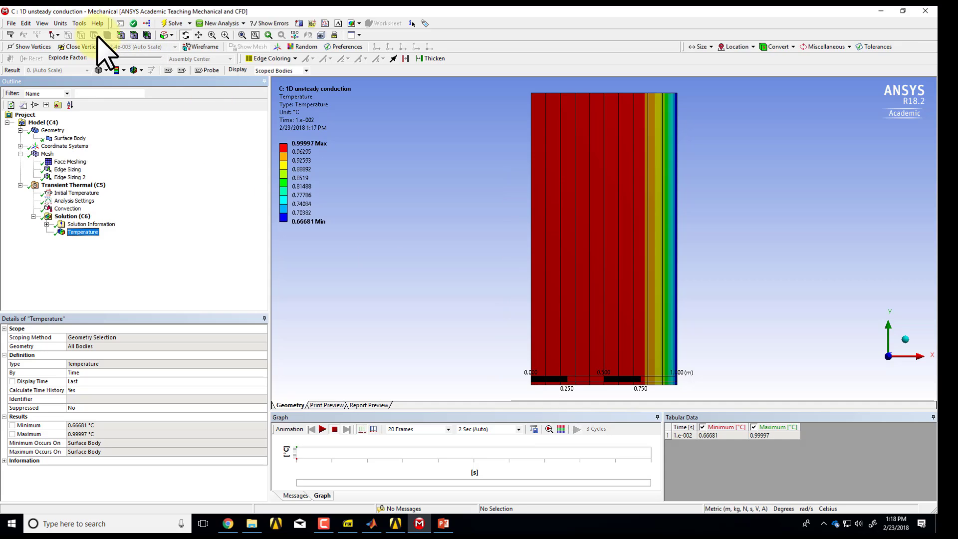
Add a temperature probe on the plate's lower-left corner vertex at the origin and evaluate its result
{"action": "left_click", "coordinate": [73, 217]}
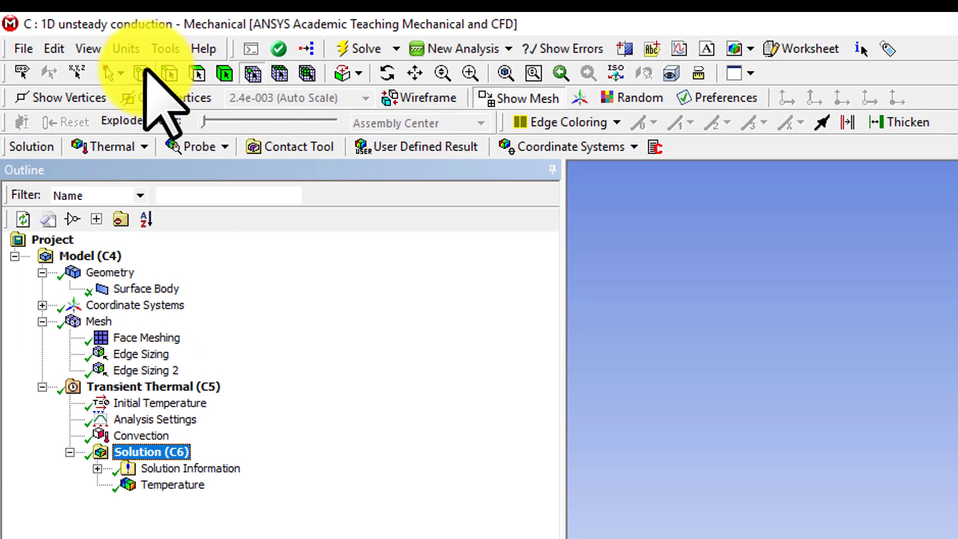
{"action": "left_click", "coordinate": [79, 38]}
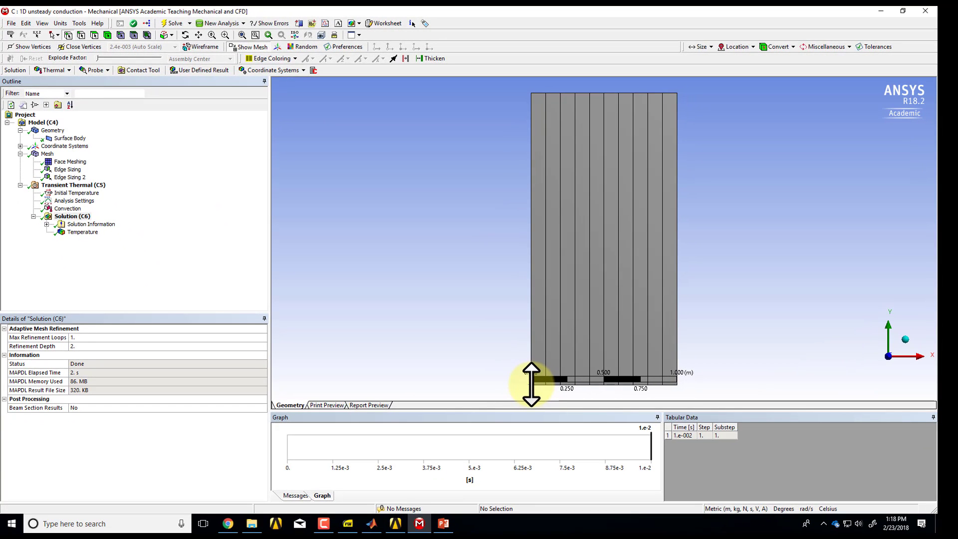
{"action": "left_click", "coordinate": [531, 384]}
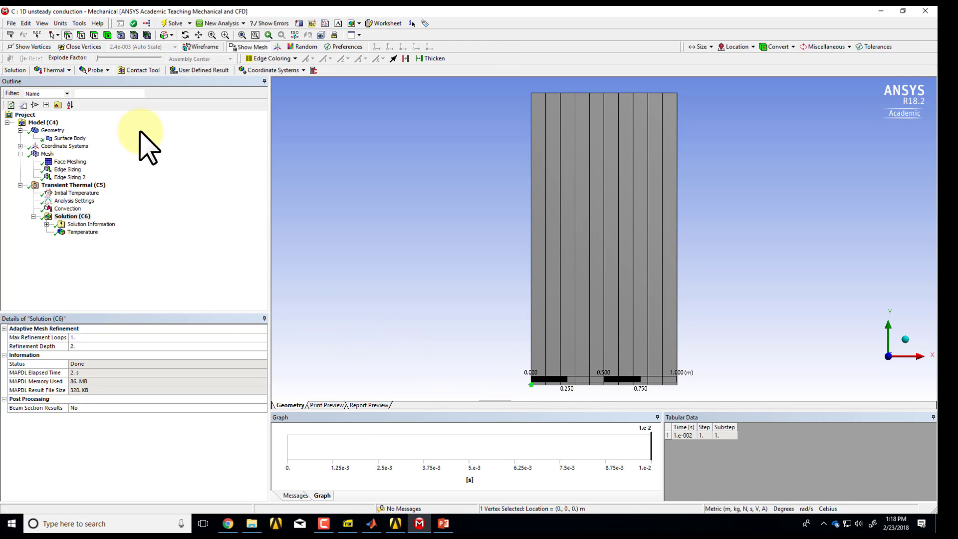
{"action": "left_click", "coordinate": [91, 71]}
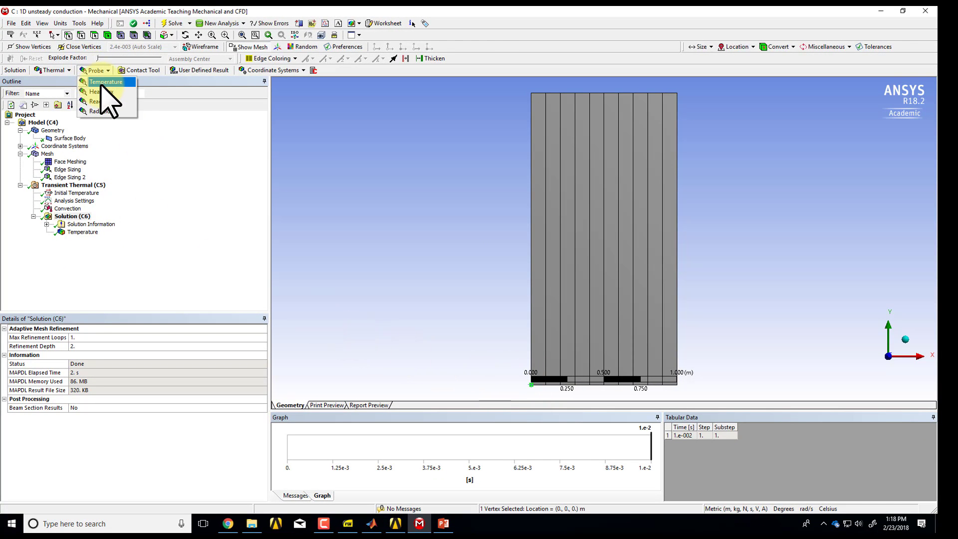
{"action": "left_click", "coordinate": [102, 81]}
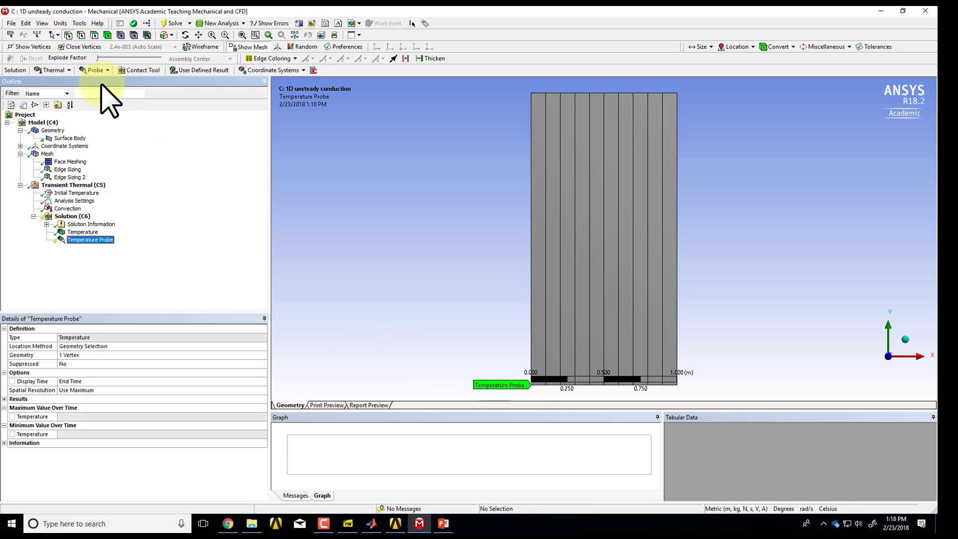
{"action": "right_click", "coordinate": [77, 240]}
{"action": "left_click", "coordinate": [110, 259]}
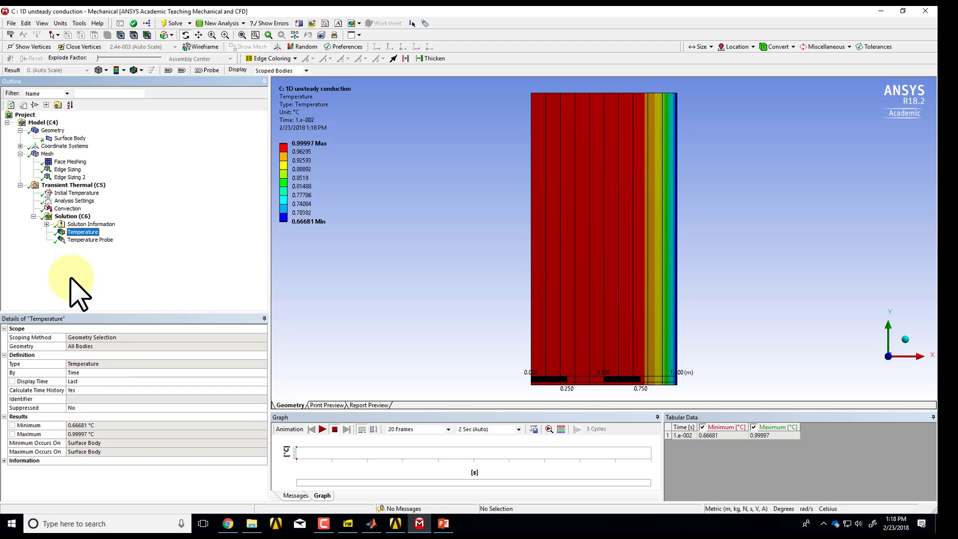
Set the step end time to 3 s in Analysis Settings and re-solve to display the updated temperature contour
{"action": "left_click", "coordinate": [74, 200]}
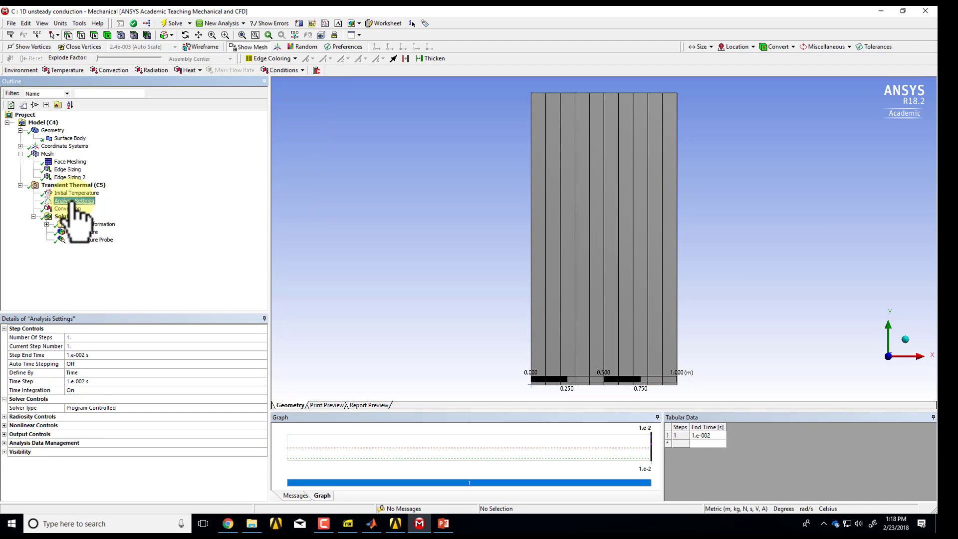
{"action": "left_click", "coordinate": [89, 355]}
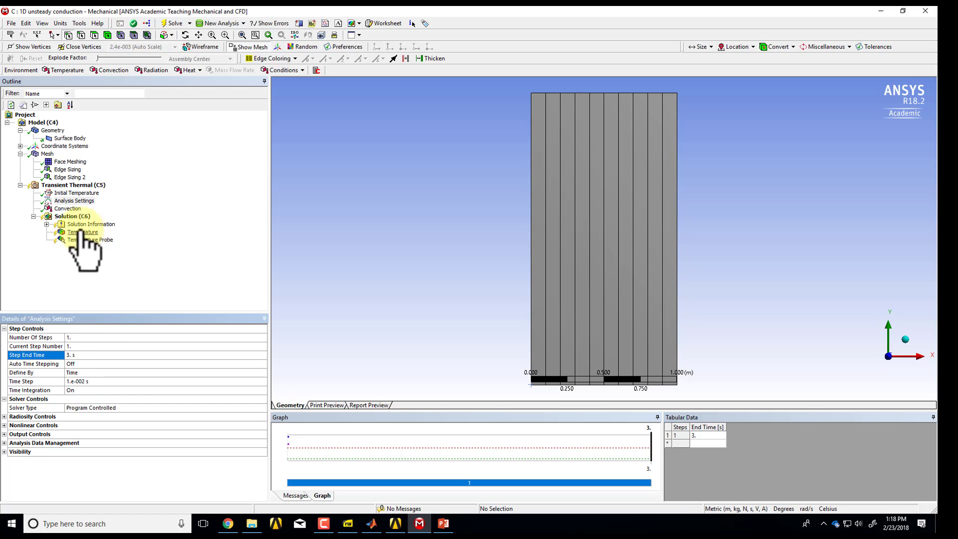
{"action": "left_click", "coordinate": [172, 24]}
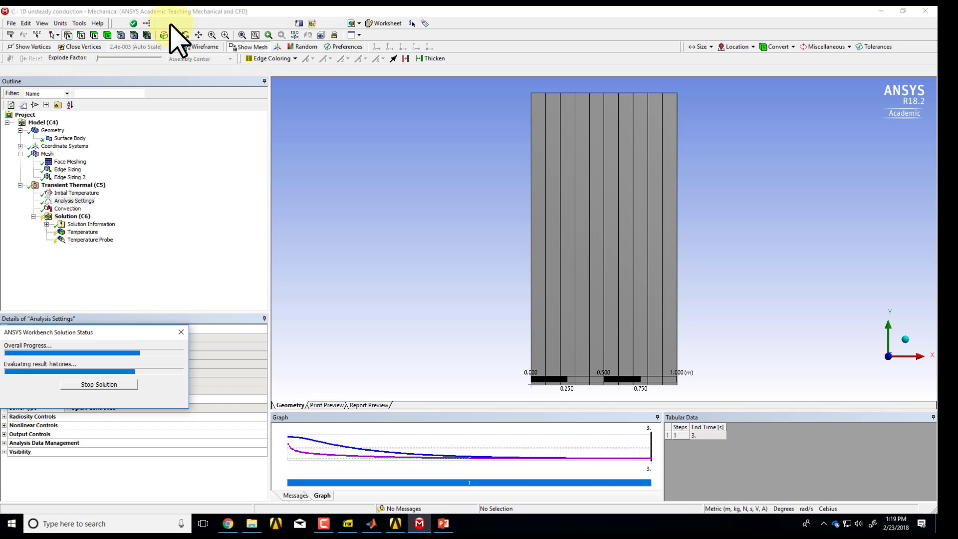
{"action": "left_click", "coordinate": [84, 232]}
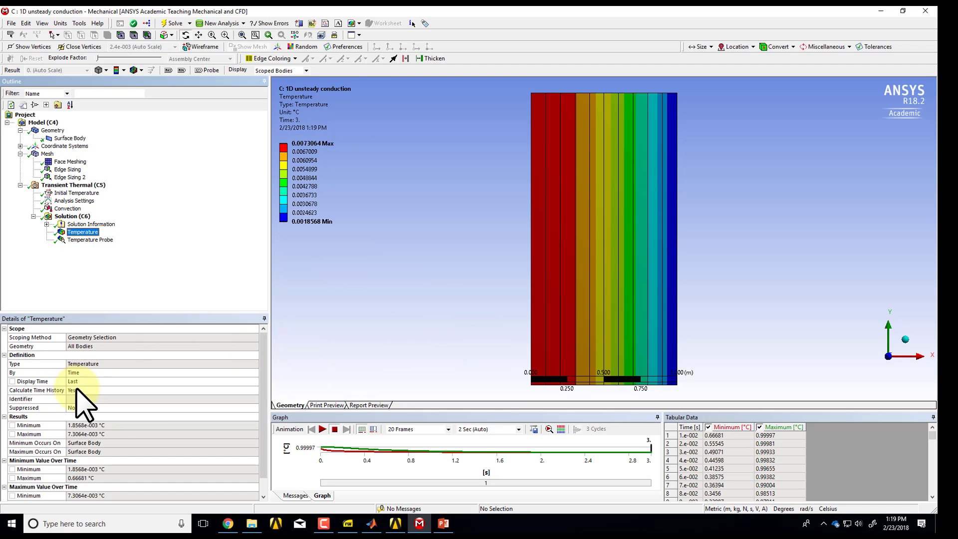
Show the temperature probe's time history in an enlarged table and copy all of its time and temperature rows
{"action": "left_click", "coordinate": [90, 240]}
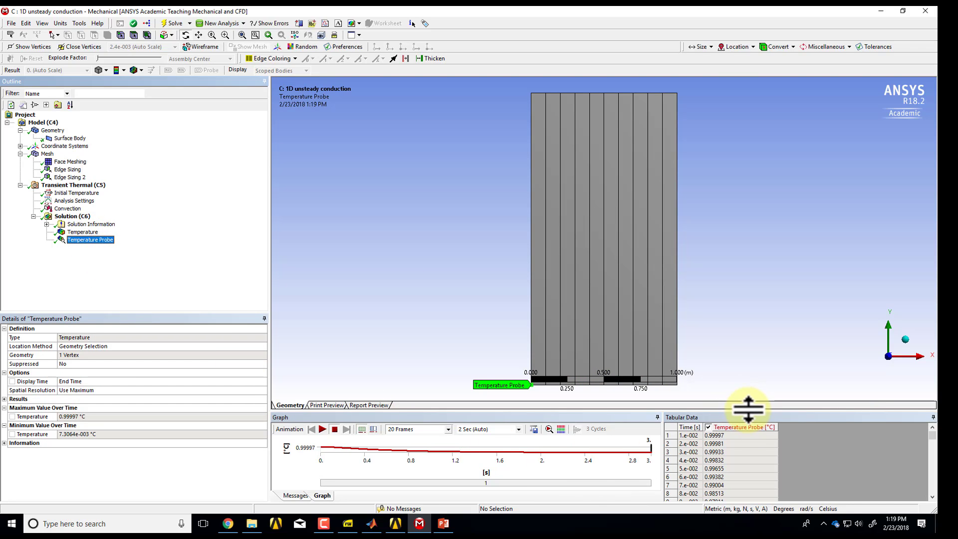
{"action": "left_click_drag", "start_coordinate": [750, 411], "coordinate": [757, 362]}
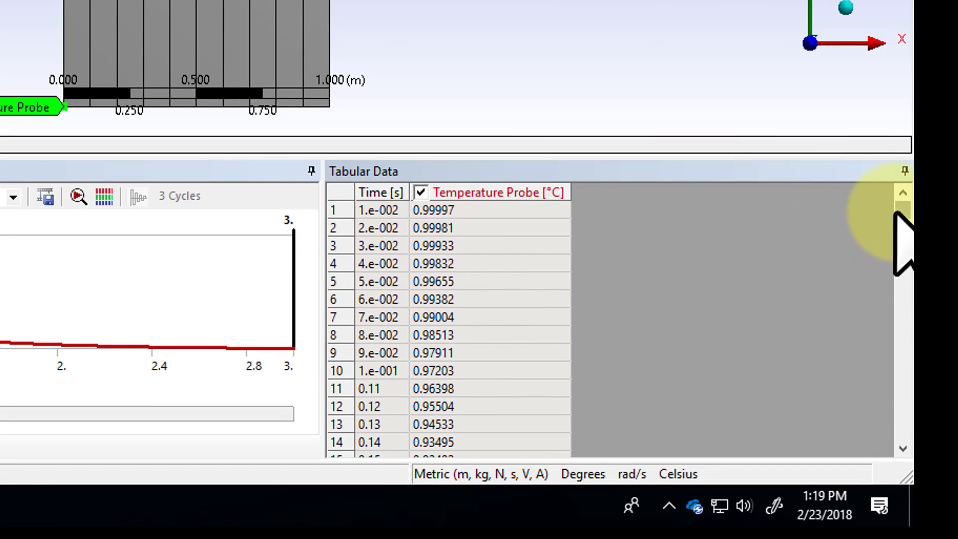
{"action": "left_click_drag", "start_coordinate": [898, 215], "coordinate": [901, 444]}
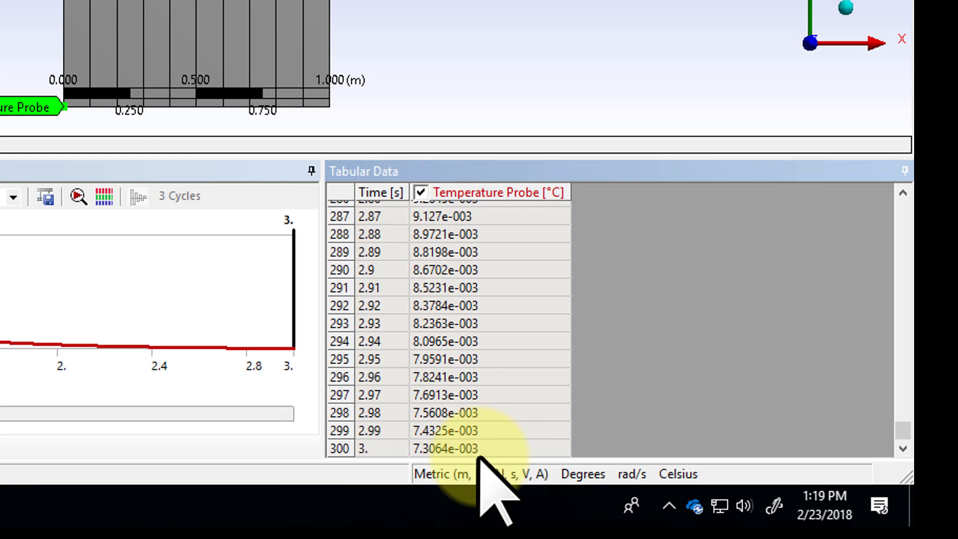
{"action": "left_click", "coordinate": [425, 321]}
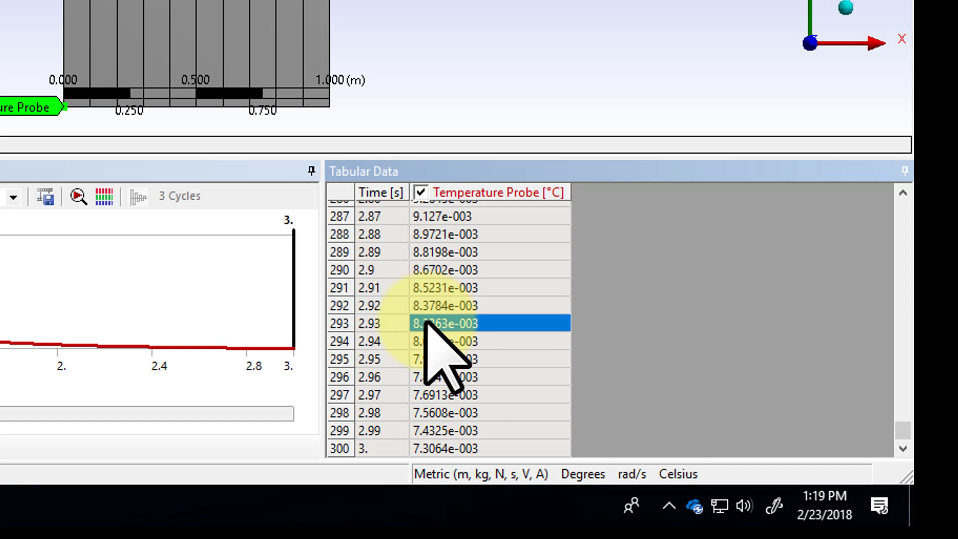
{"action": "right_click", "coordinate": [384, 326]}
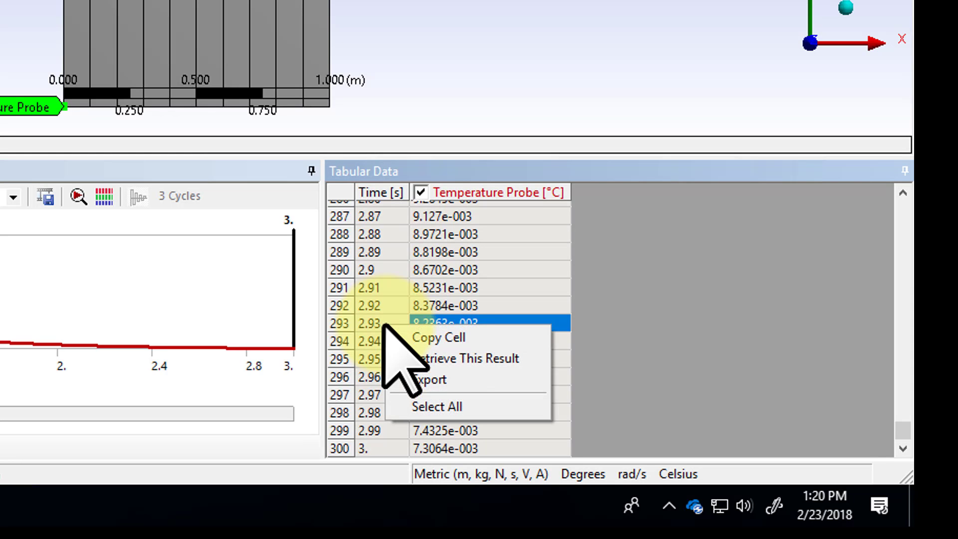
{"action": "left_click", "coordinate": [433, 406]}
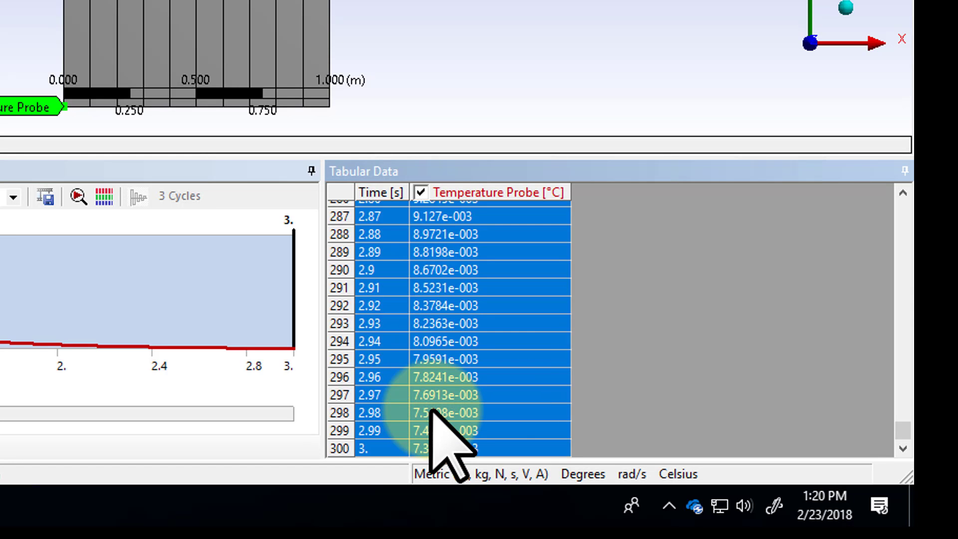
{"action": "right_click", "coordinate": [430, 372]}
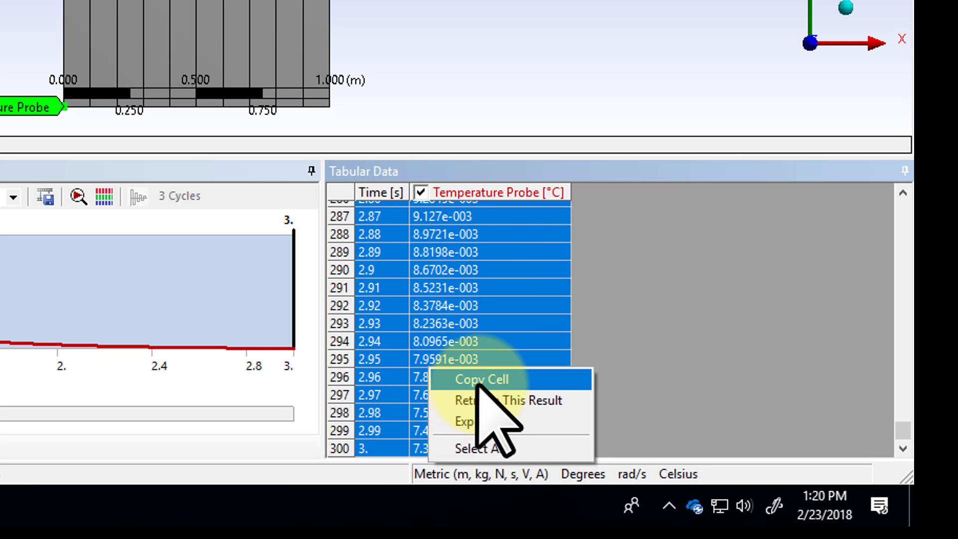
{"action": "left_click", "coordinate": [476, 382]}
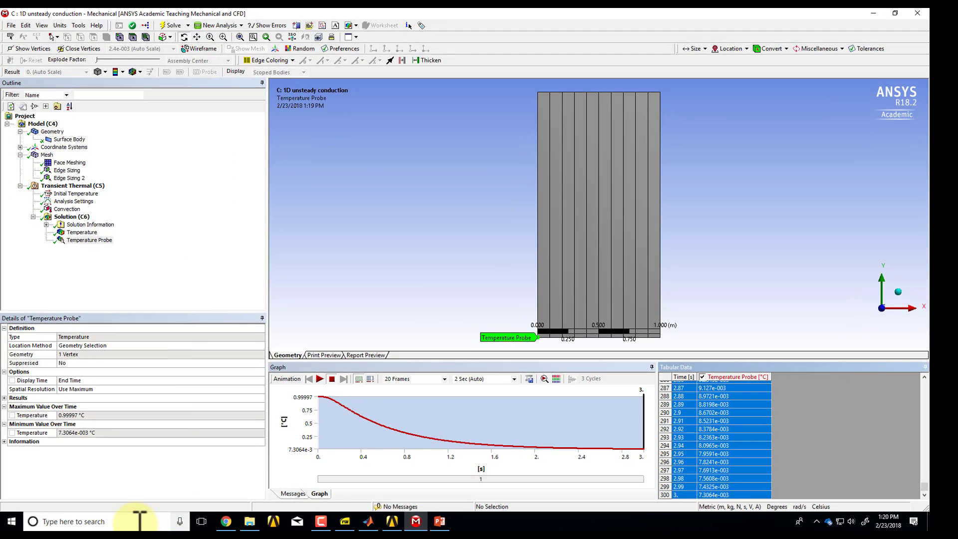
Open a new Notepad document and paste the copied time and temperature rows into it
{"action": "left_click", "coordinate": [144, 522]}
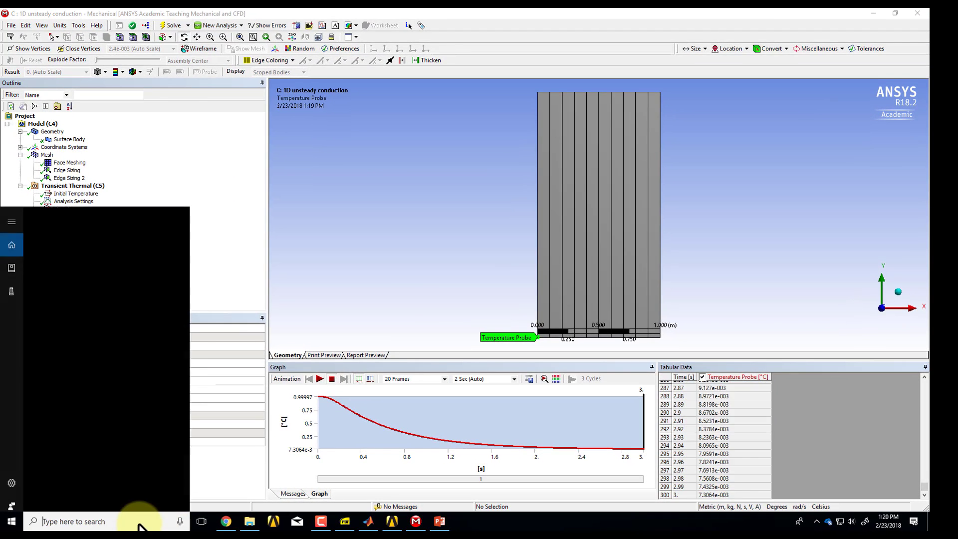
{"action": "type", "text": "notepa"}
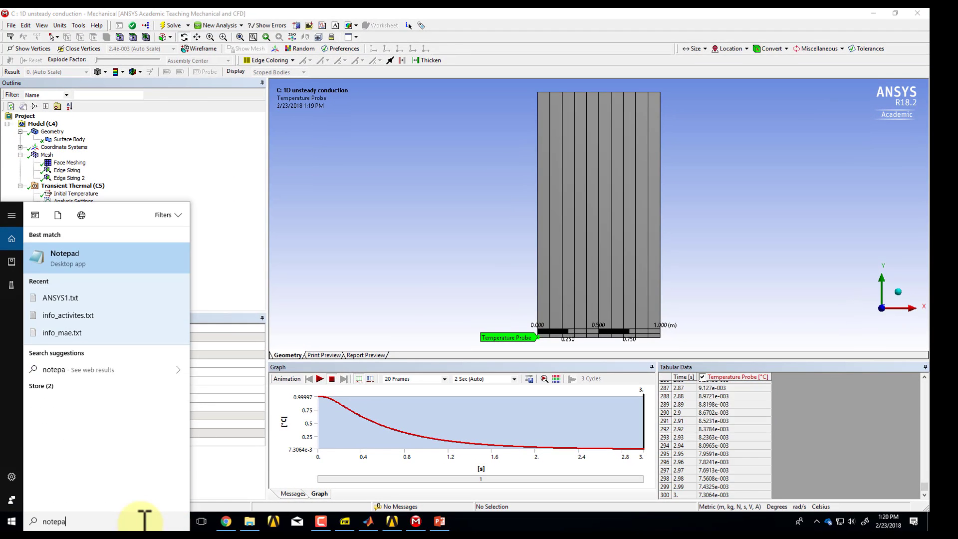
{"action": "key", "text": "Return"}
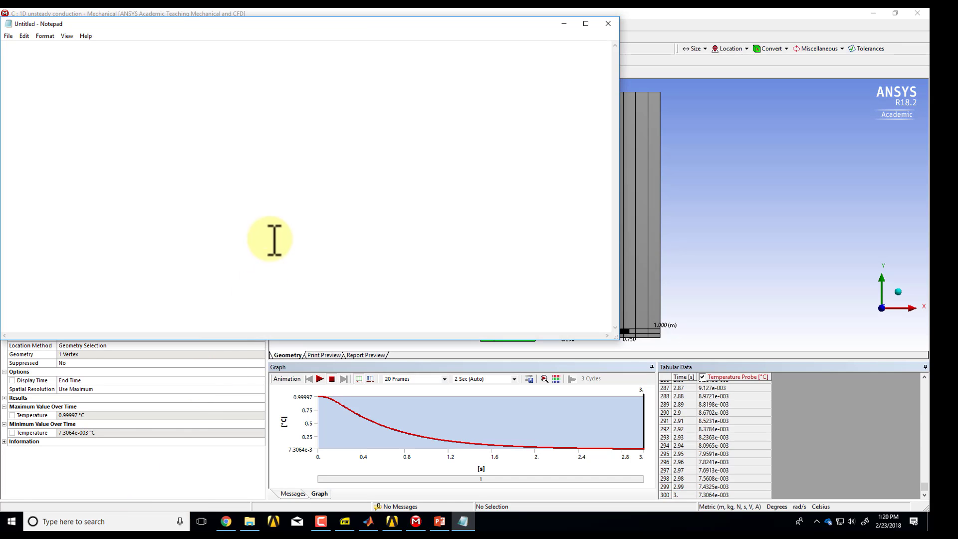
{"action": "key", "text": "ctrl+v"}
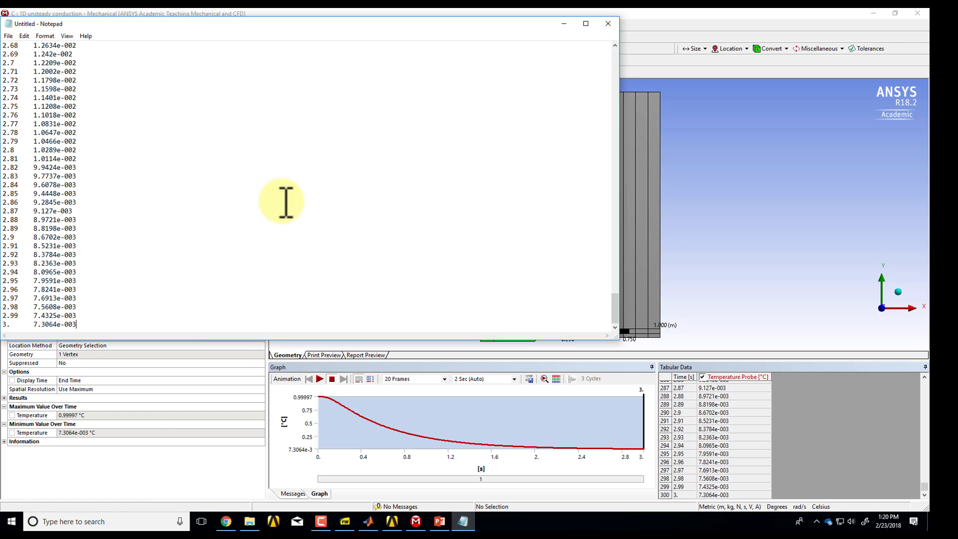
Save the pasted probe data as ANSYS1.txt in the video folder inside cond_trans
{"action": "left_click", "coordinate": [9, 36]}
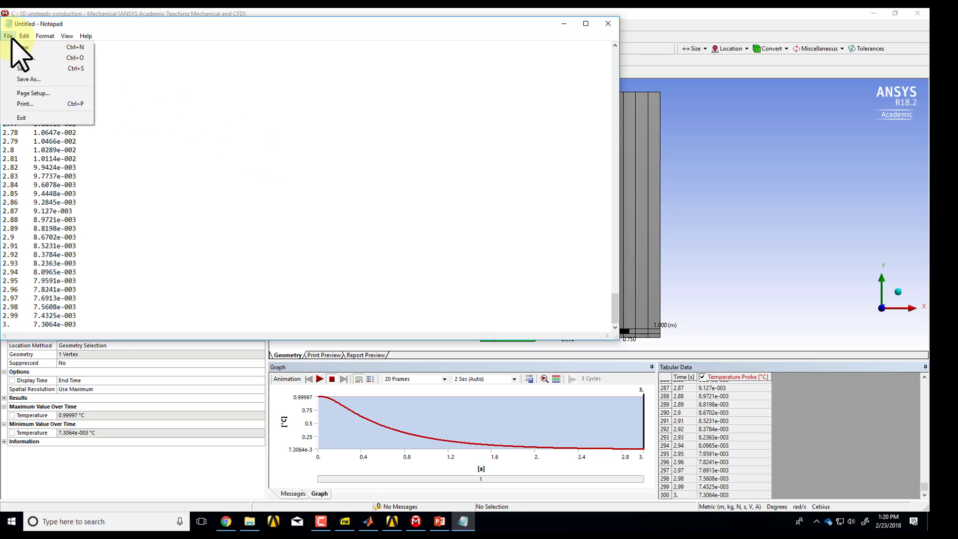
{"action": "left_click", "coordinate": [24, 68]}
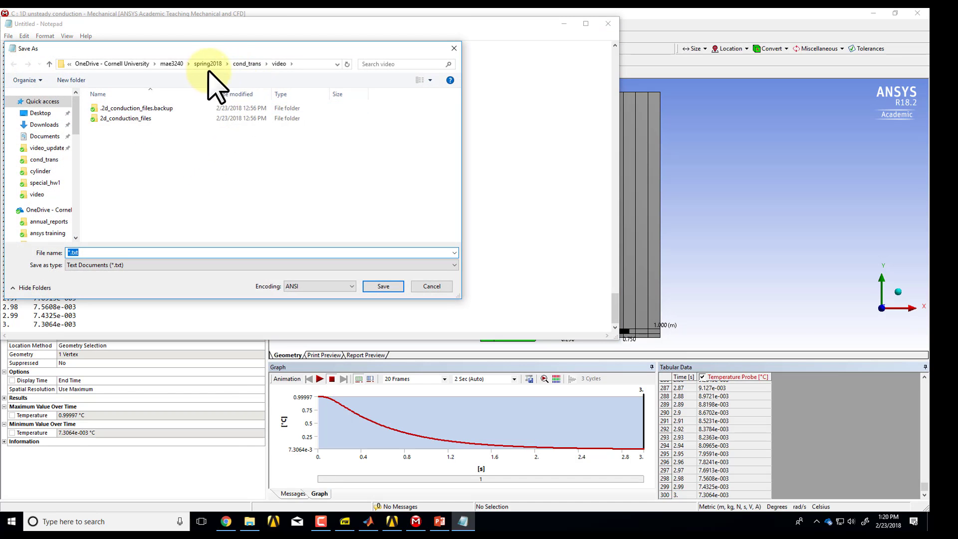
{"action": "left_click", "coordinate": [209, 64]}
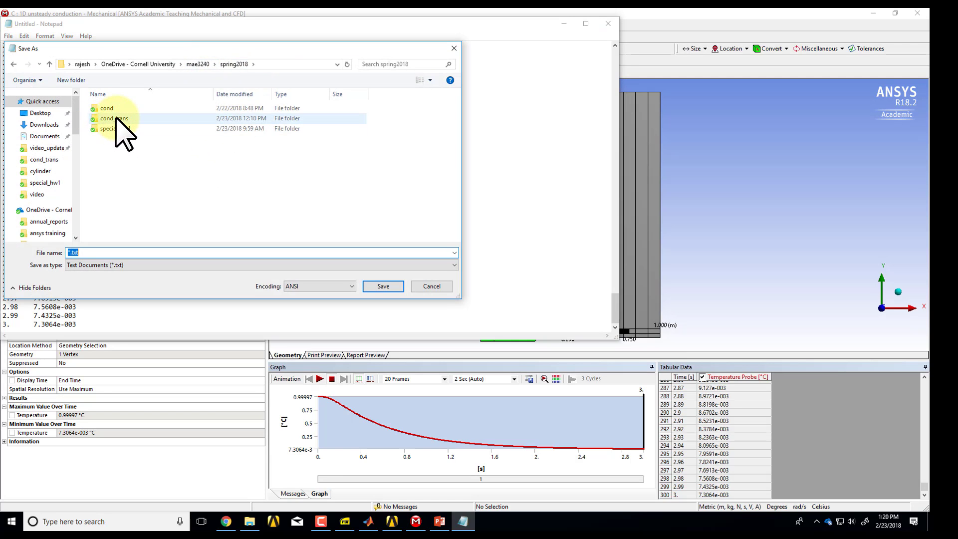
{"action": "double_click", "coordinate": [117, 123]}
{"action": "double_click", "coordinate": [167, 130]}
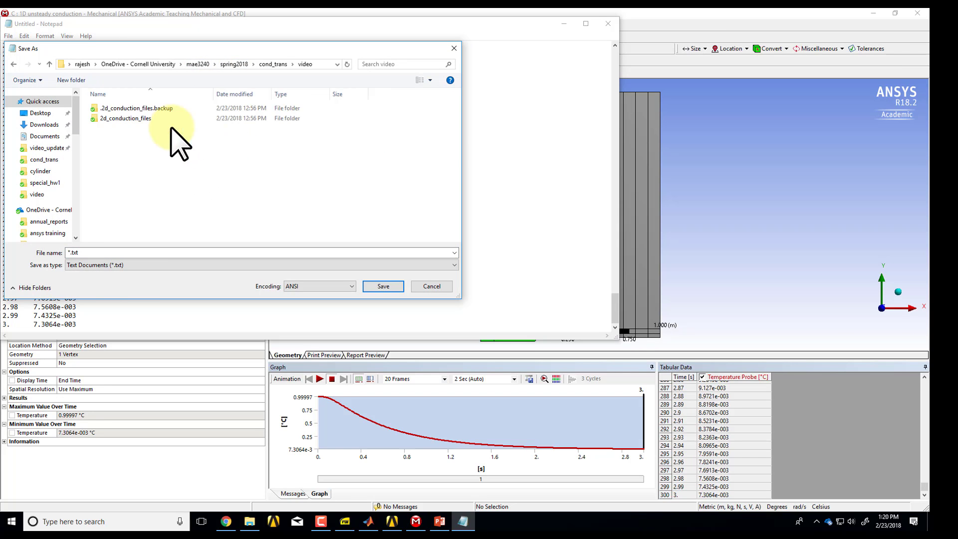
{"action": "double_click", "coordinate": [73, 253]}
{"action": "key", "text": "Home"}
{"action": "key", "text": "Delete"}
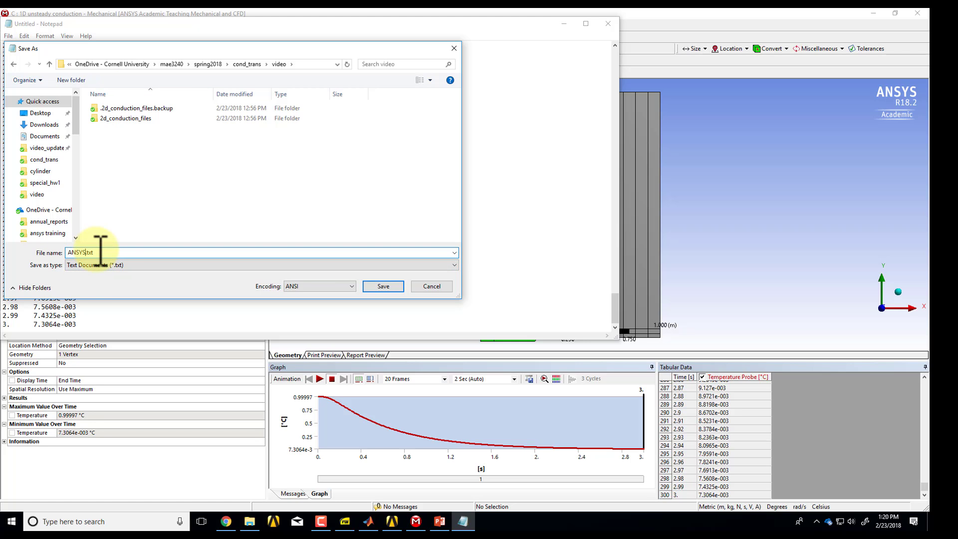
{"action": "key", "text": "Return"}
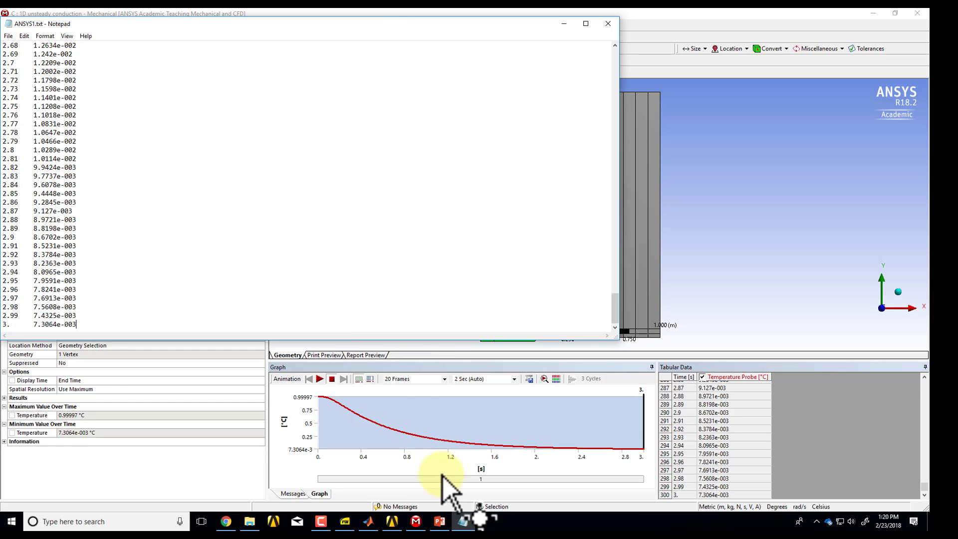
Switch to MATLAB and review cond_unsteady.m, including the theta_series expression, the ANSYS1.txt import and the commented ANSYS2.txt section
{"action": "left_click", "coordinate": [368, 521]}
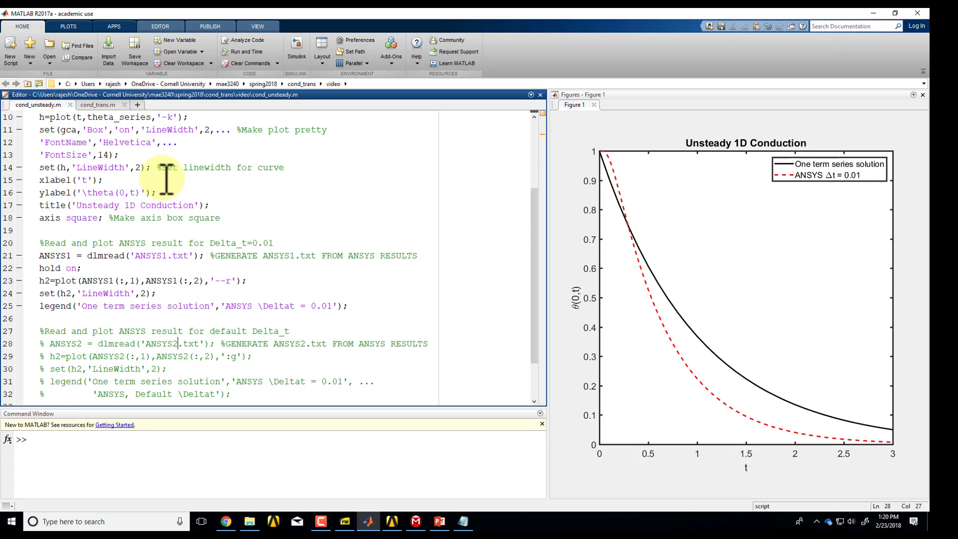
{"action": "scroll", "coordinate": [171, 209], "scroll_direction": "up", "scroll_amount": 1}
{"action": "scroll", "coordinate": [171, 210], "scroll_direction": "up", "scroll_amount": 2}
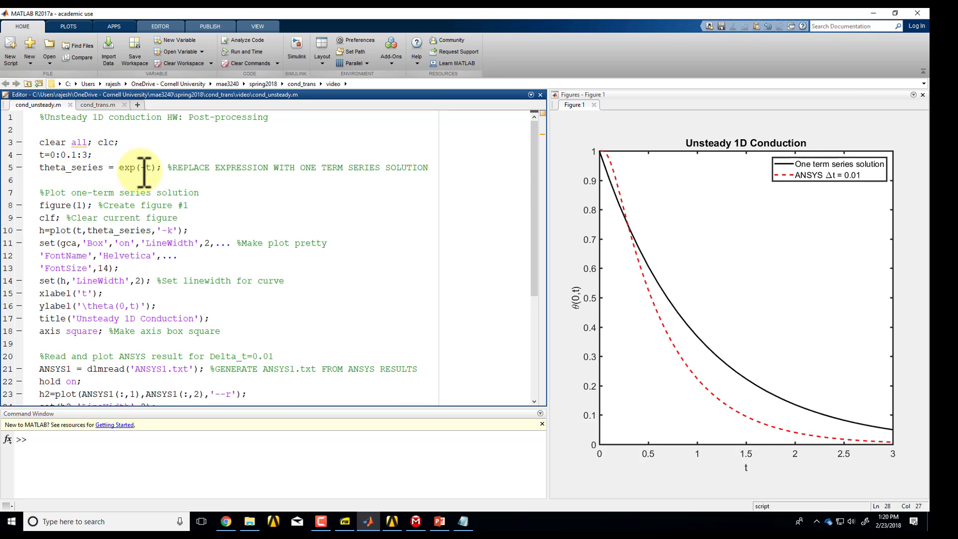
{"action": "left_click_drag", "start_coordinate": [120, 169], "coordinate": [157, 170]}
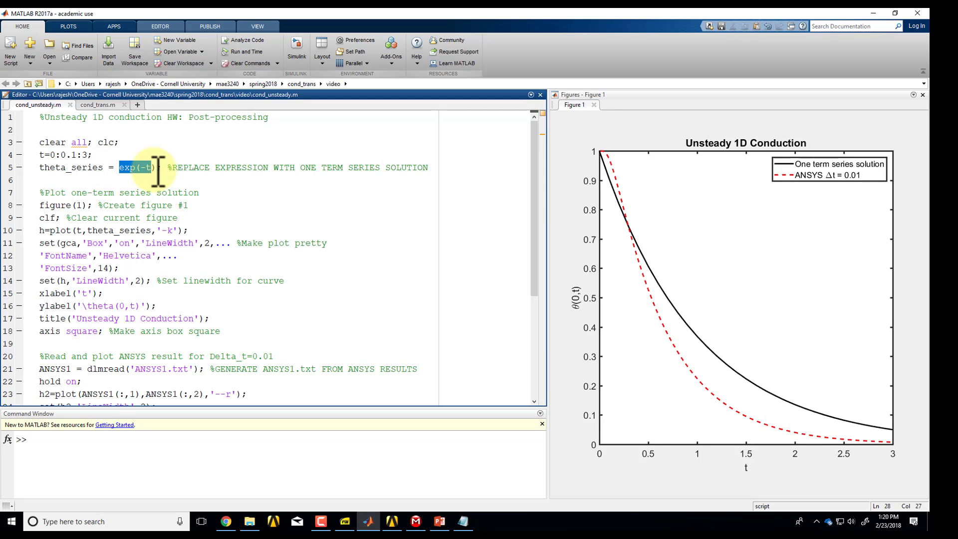
{"action": "left_click", "coordinate": [135, 168]}
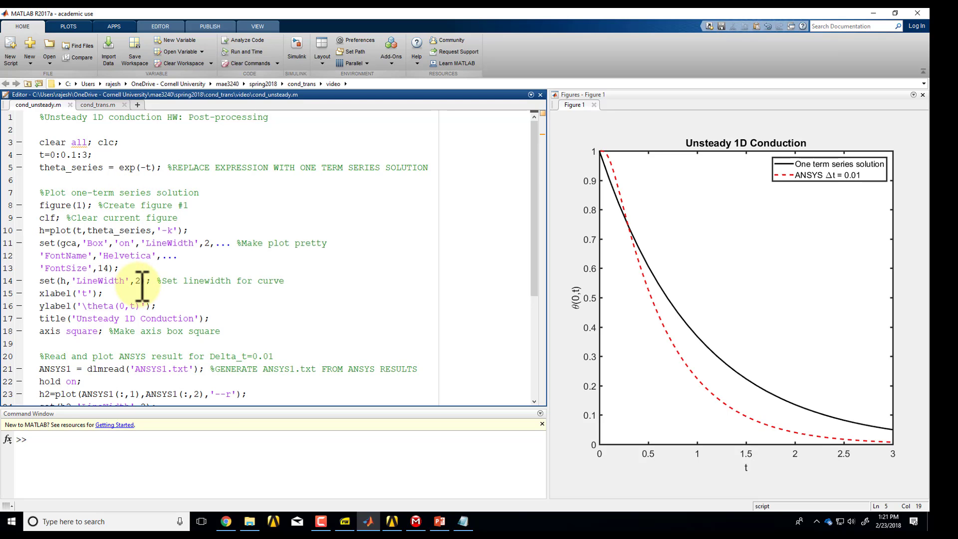
{"action": "scroll", "coordinate": [143, 280], "scroll_direction": "down", "scroll_amount": 2}
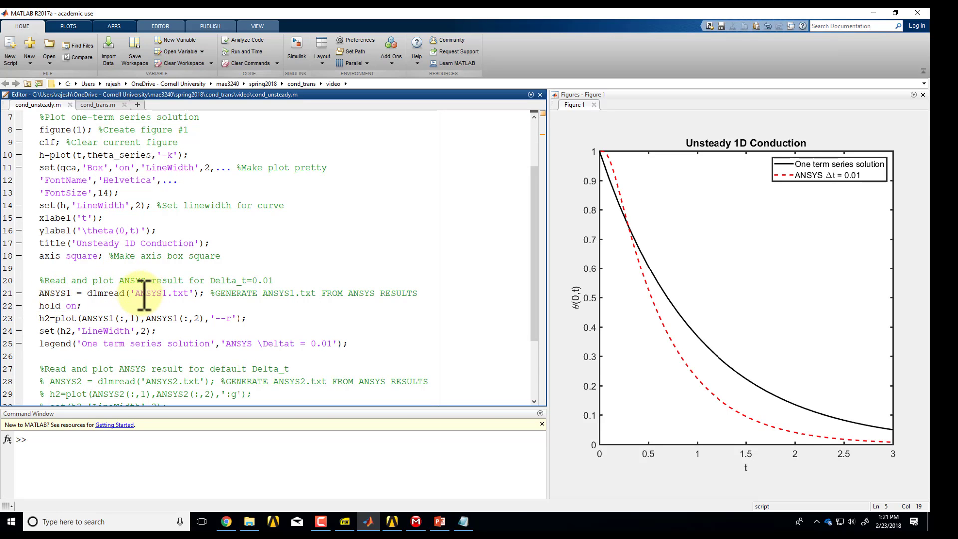
{"action": "left_click_drag", "start_coordinate": [138, 294], "coordinate": [185, 295]}
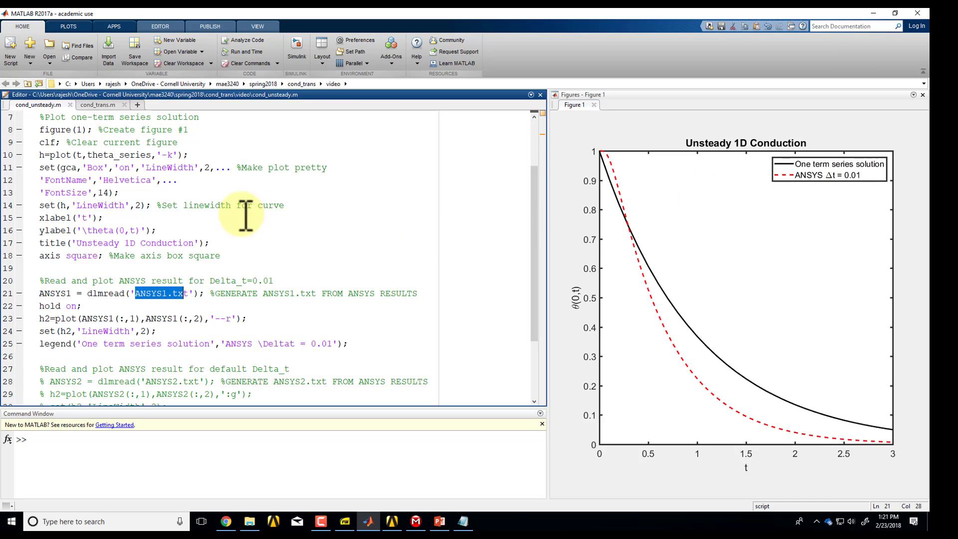
{"action": "scroll", "coordinate": [139, 232], "scroll_direction": "up", "scroll_amount": 2}
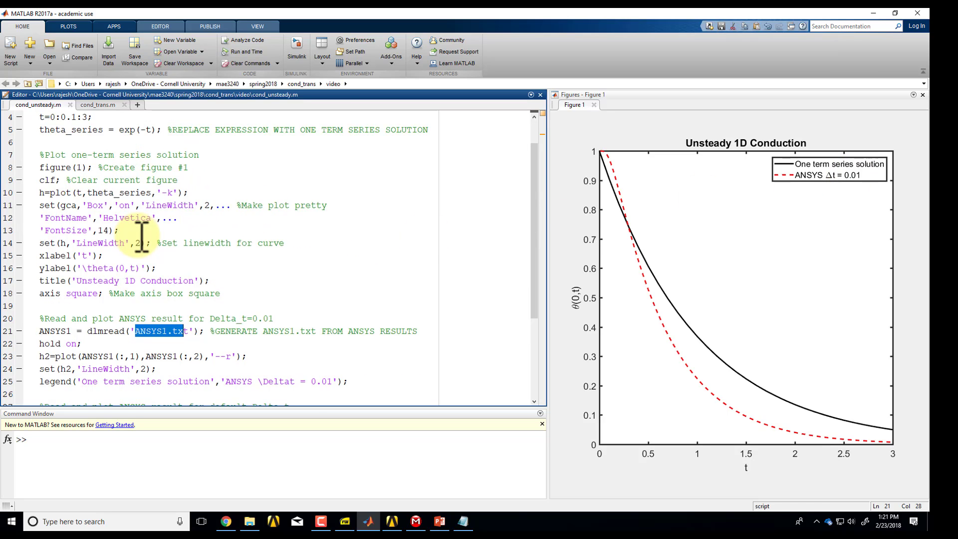
{"action": "scroll", "coordinate": [150, 310], "scroll_direction": "down", "scroll_amount": 1}
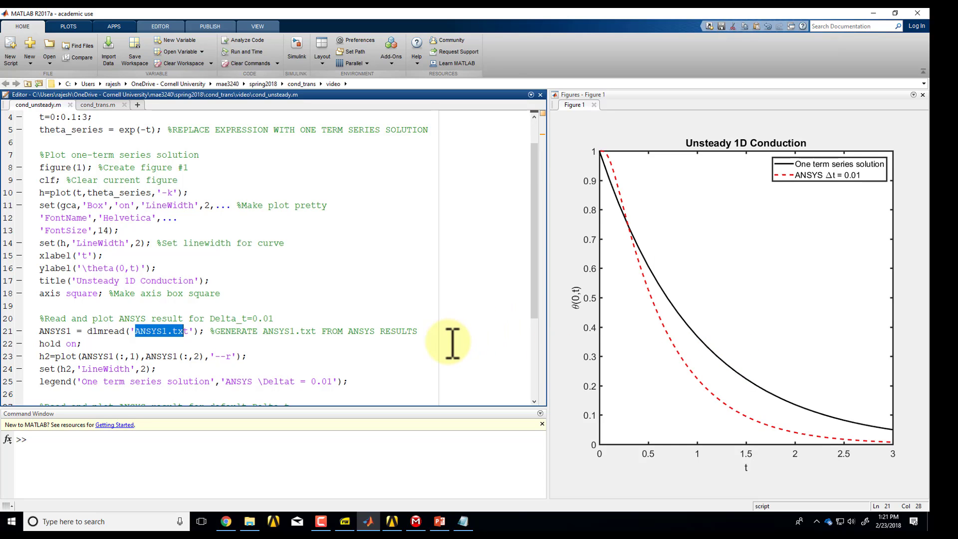
{"action": "scroll", "coordinate": [452, 343], "scroll_direction": "down", "scroll_amount": 2}
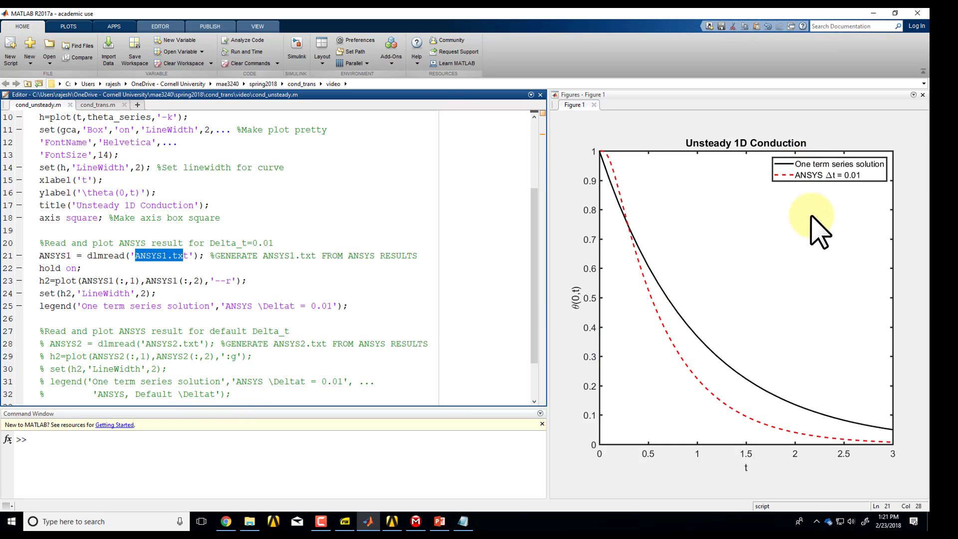
Return to ANSYS Mechanical, set Auto Time Stepping to Program Controlled in Analysis Settings and re-solve
{"action": "key", "text": "alt+Tab"}
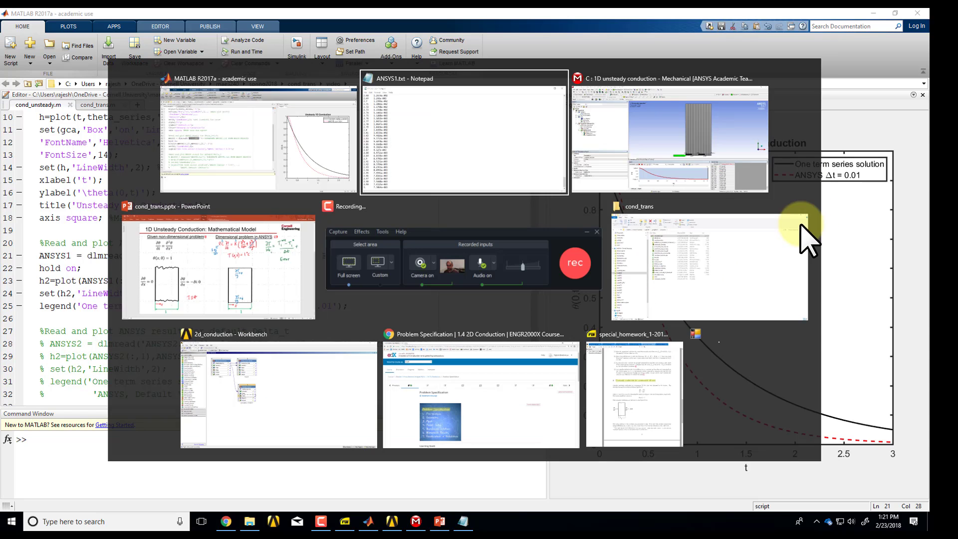
{"action": "key", "text": "alt+Tab"}
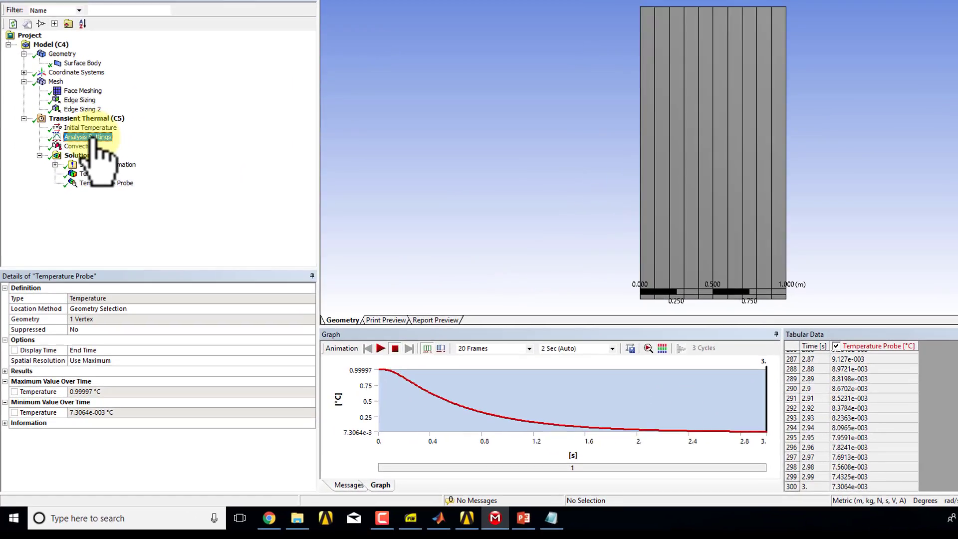
{"action": "left_click", "coordinate": [92, 138]}
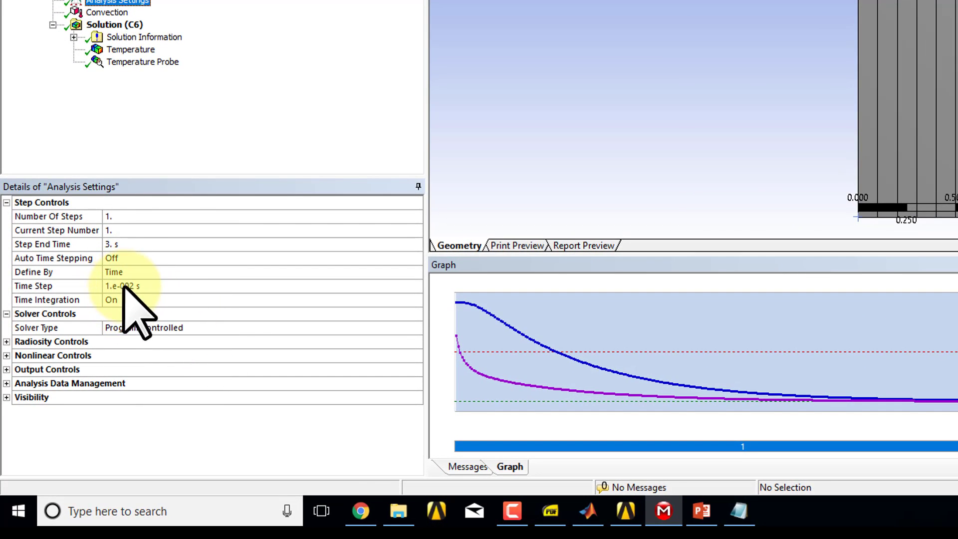
{"action": "left_click", "coordinate": [401, 258]}
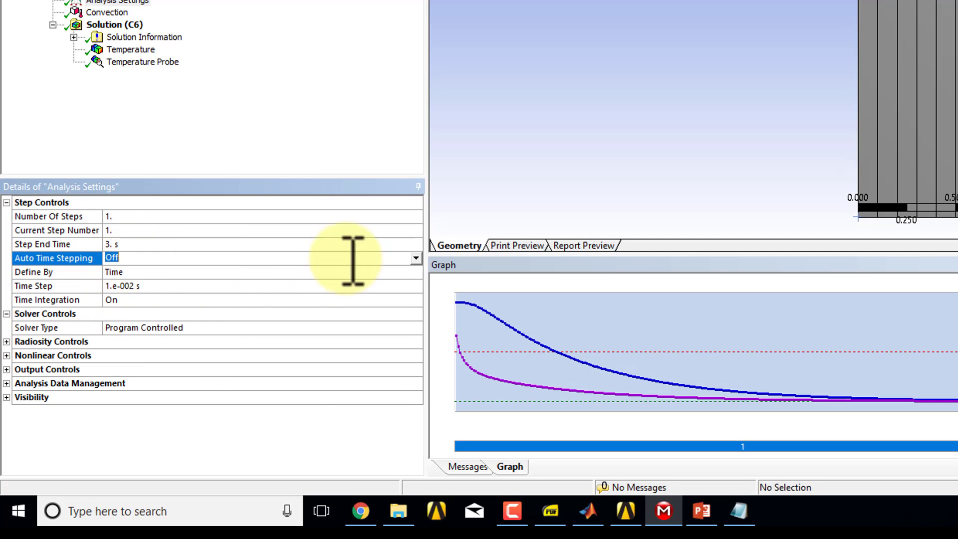
{"action": "left_click", "coordinate": [416, 258]}
{"action": "left_click", "coordinate": [357, 271]}
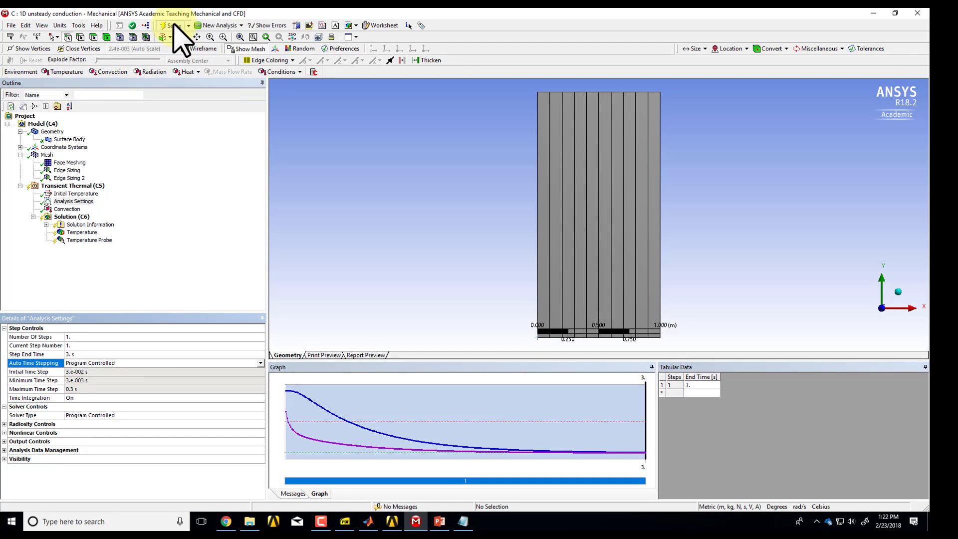
{"action": "left_click", "coordinate": [172, 25]}
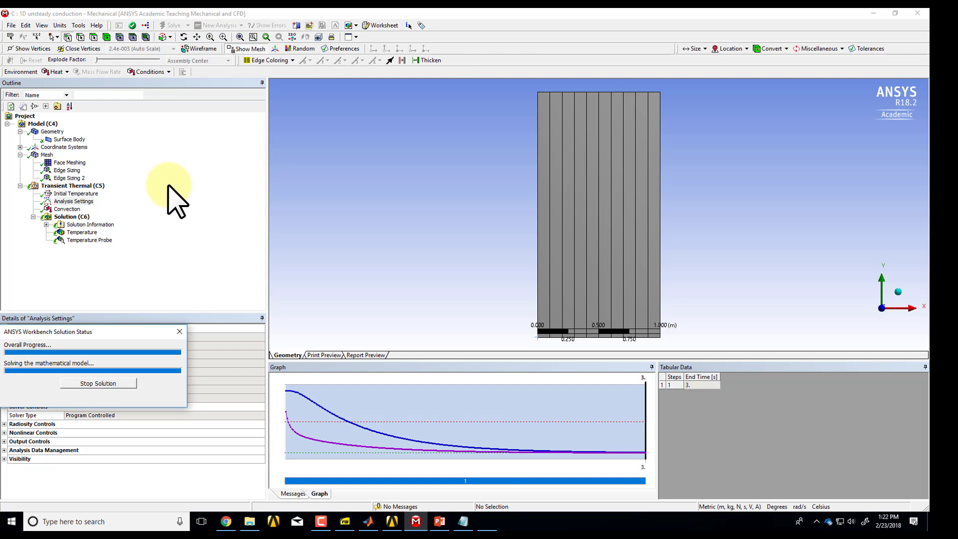
Examine the temperature probe's tabulated time points and temperatures for the program-controlled time stepping
{"action": "left_click", "coordinate": [92, 240]}
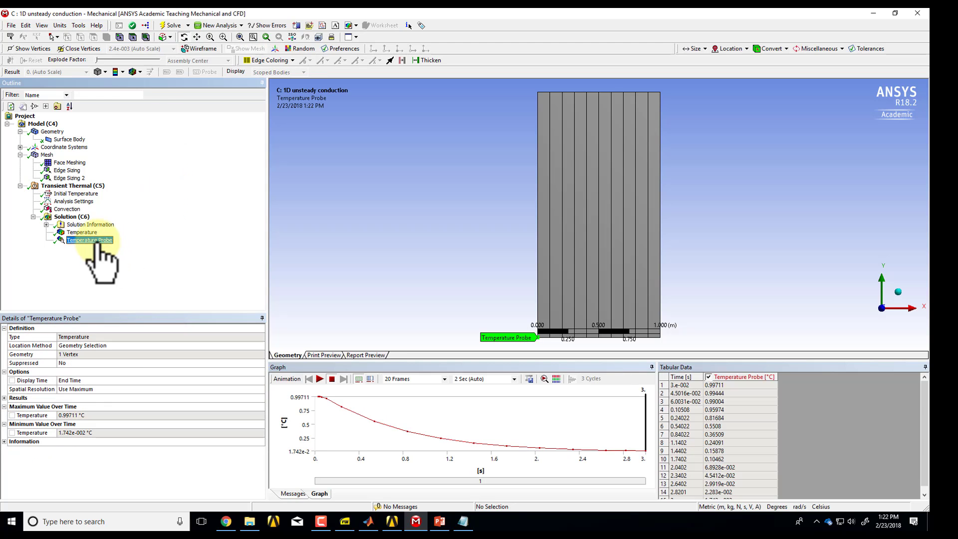
{"action": "left_click", "coordinate": [868, 452]}
{"action": "scroll", "coordinate": [868, 451], "scroll_direction": "down", "scroll_amount": 1}
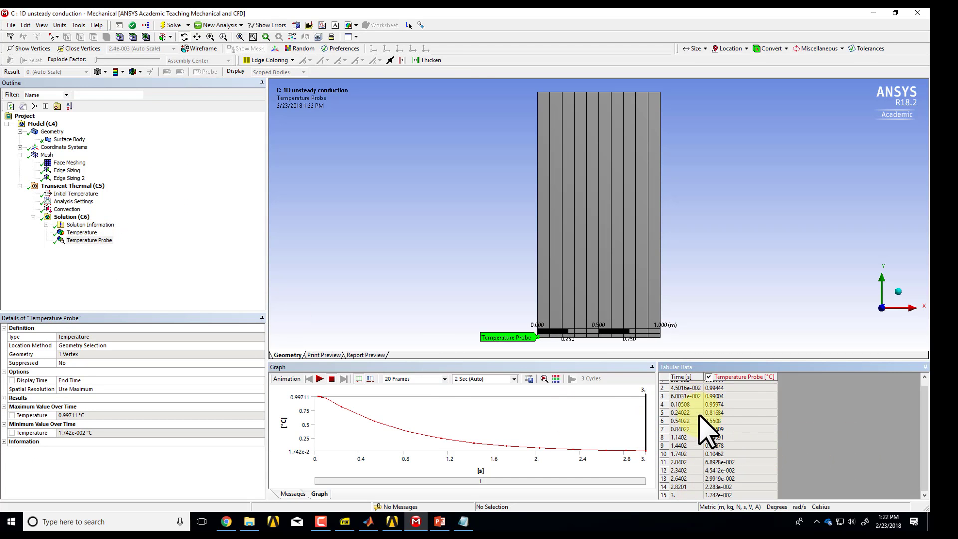
{"action": "scroll", "coordinate": [698, 419], "scroll_direction": "up", "scroll_amount": 1}
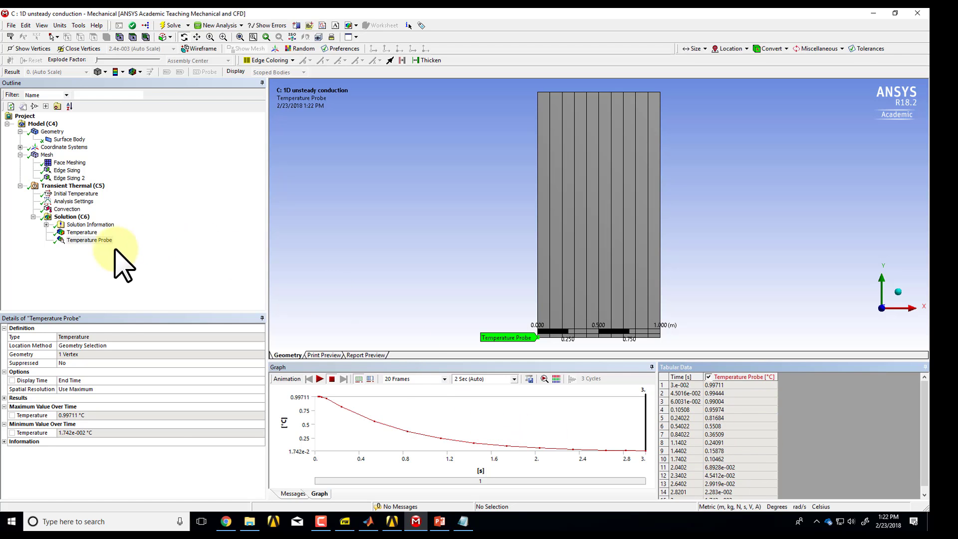
Inspect the Solution details, expand Solution Information and view its solver output
{"action": "left_click", "coordinate": [72, 218]}
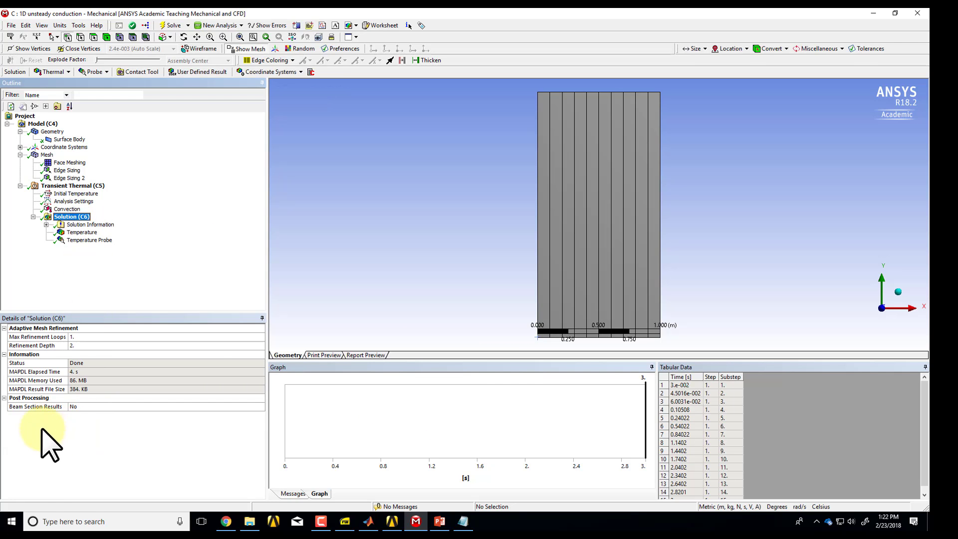
{"action": "left_click", "coordinate": [46, 224]}
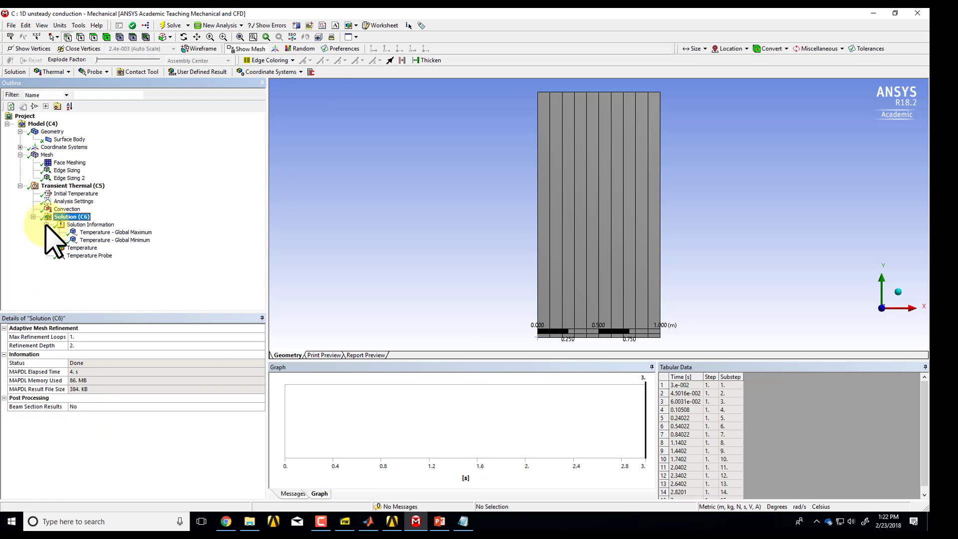
{"action": "left_click", "coordinate": [87, 225]}
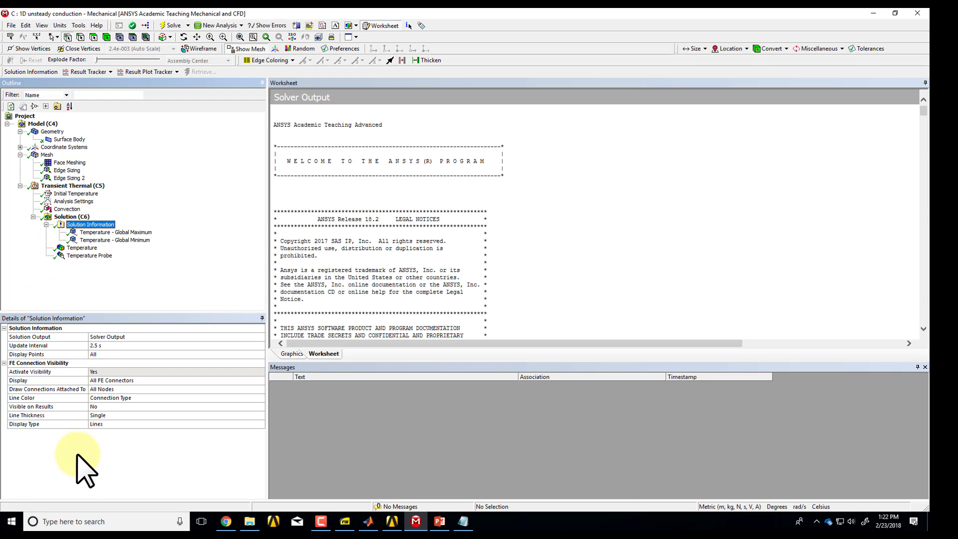
Expand Analysis Data Management and Output Controls in Analysis Settings and check the available Store Results At options, keeping All Time Points
{"action": "left_click", "coordinate": [74, 201]}
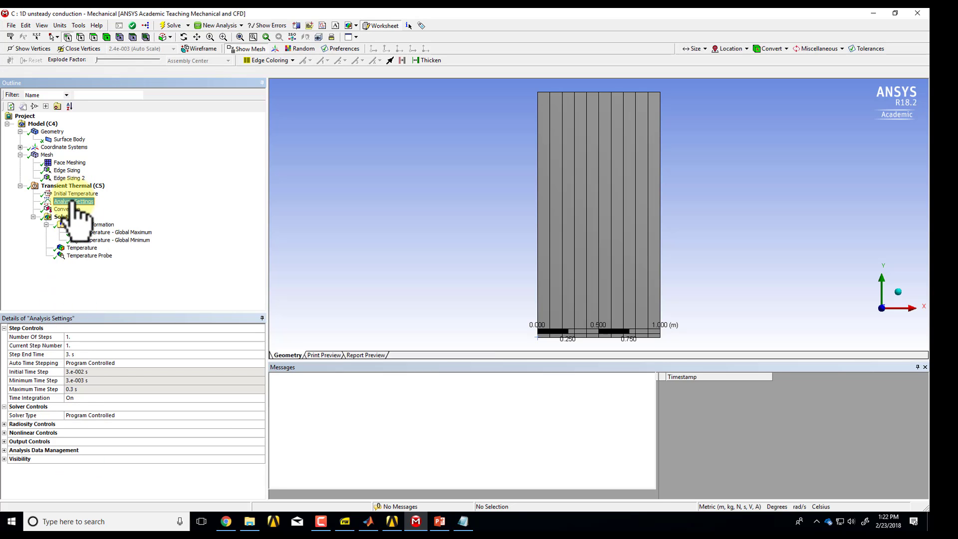
{"action": "left_click", "coordinate": [6, 441]}
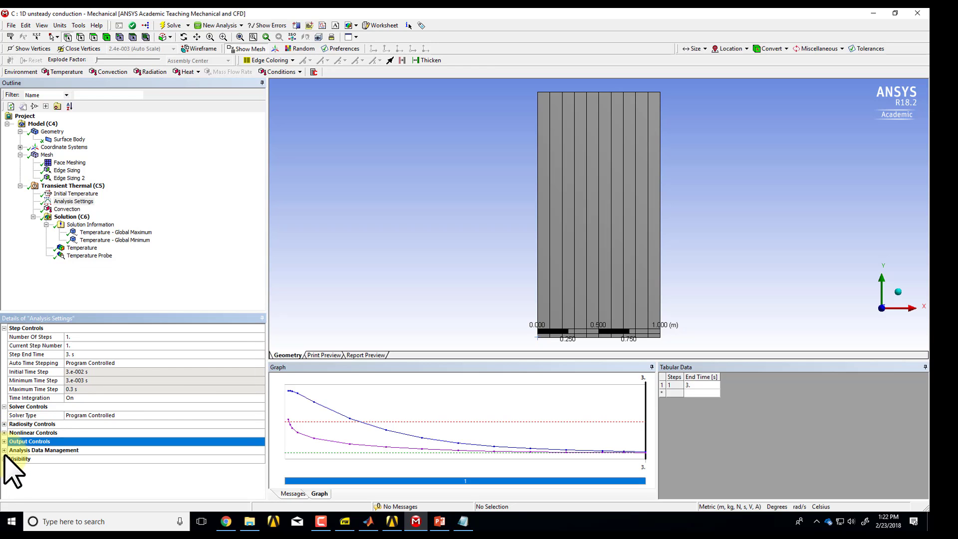
{"action": "left_click", "coordinate": [4, 450]}
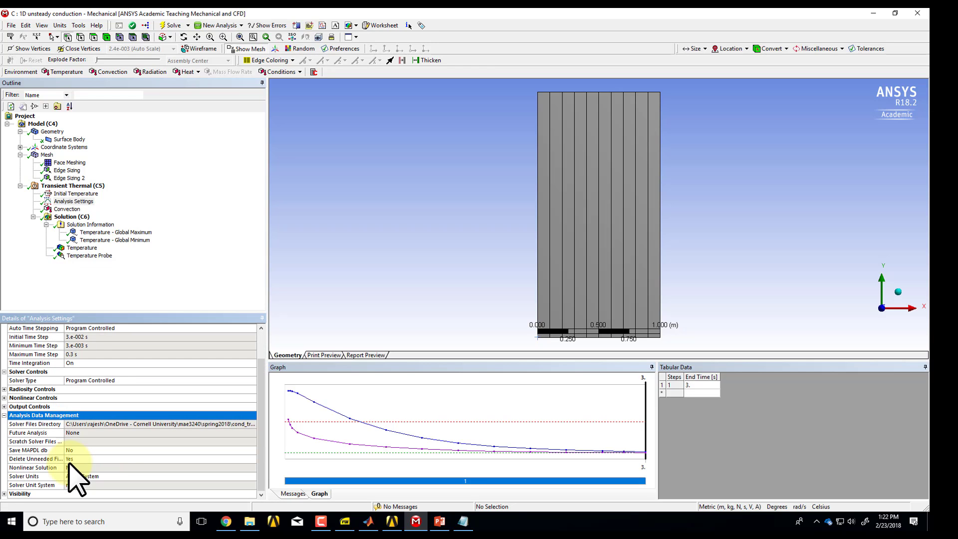
{"action": "left_click", "coordinate": [4, 406]}
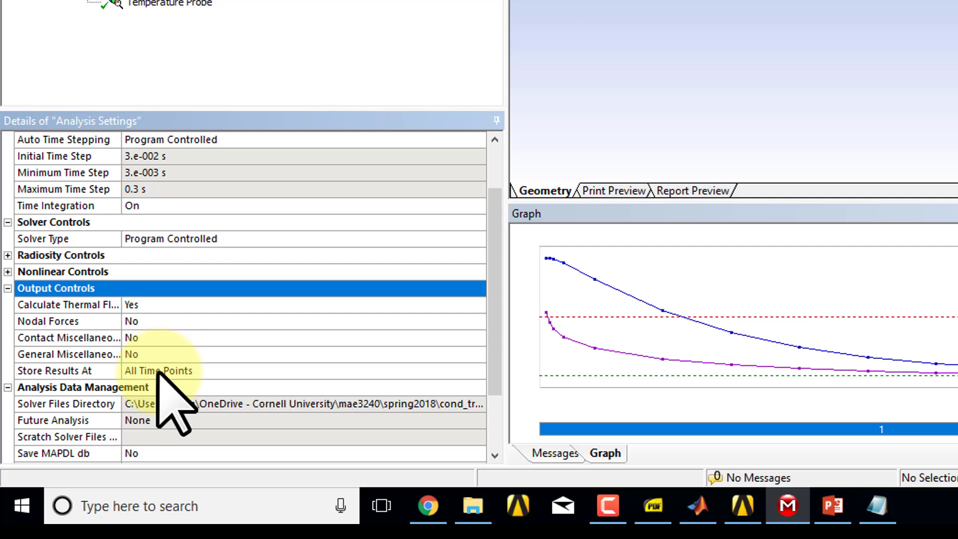
{"action": "left_click", "coordinate": [300, 370]}
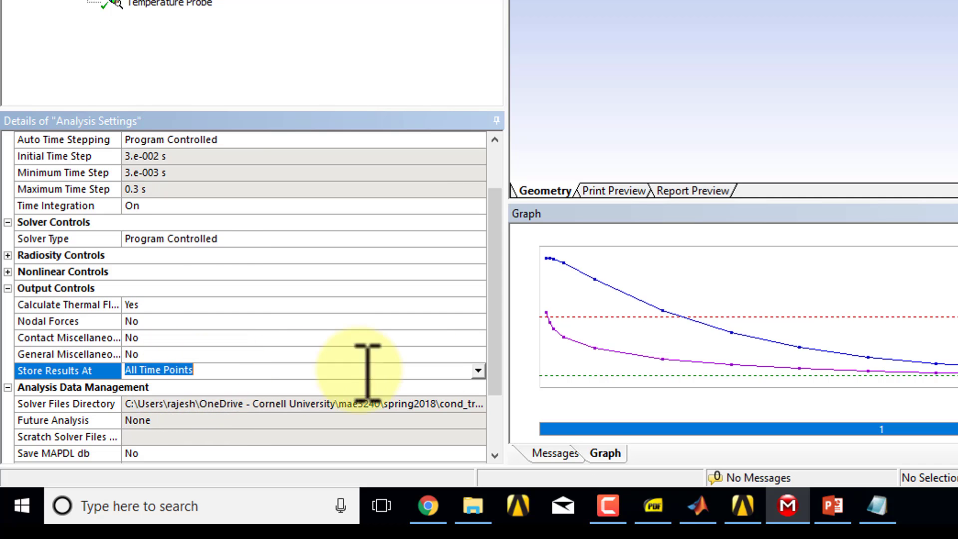
{"action": "left_click", "coordinate": [478, 371]}
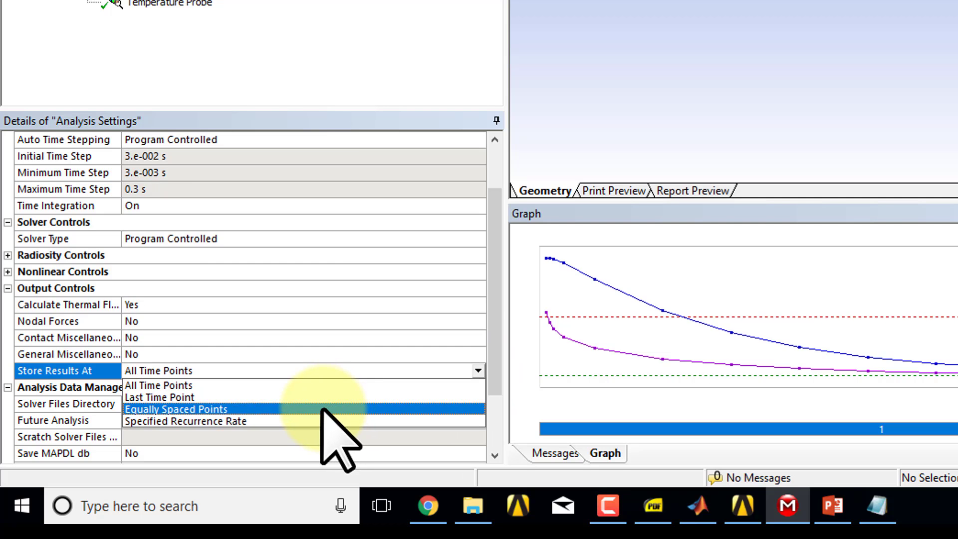
{"action": "left_click", "coordinate": [349, 292]}
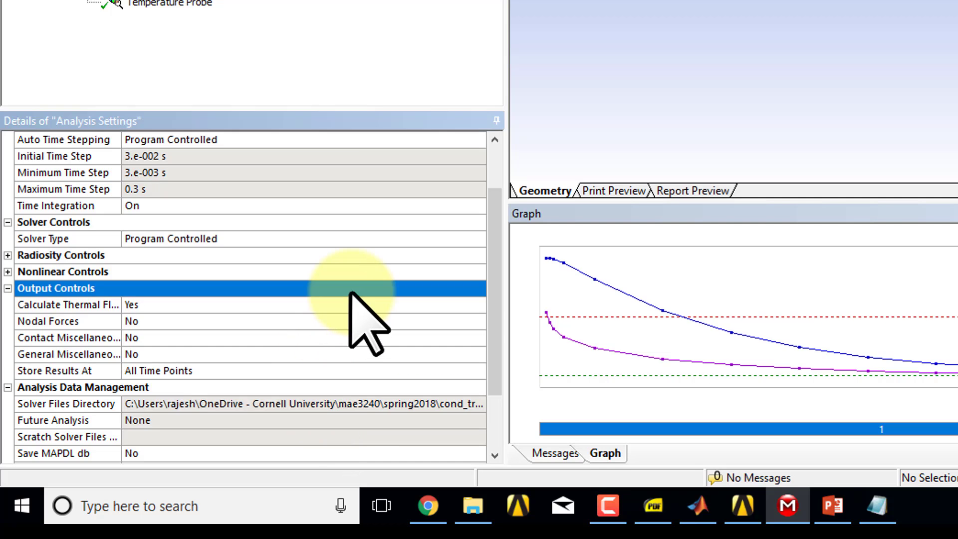